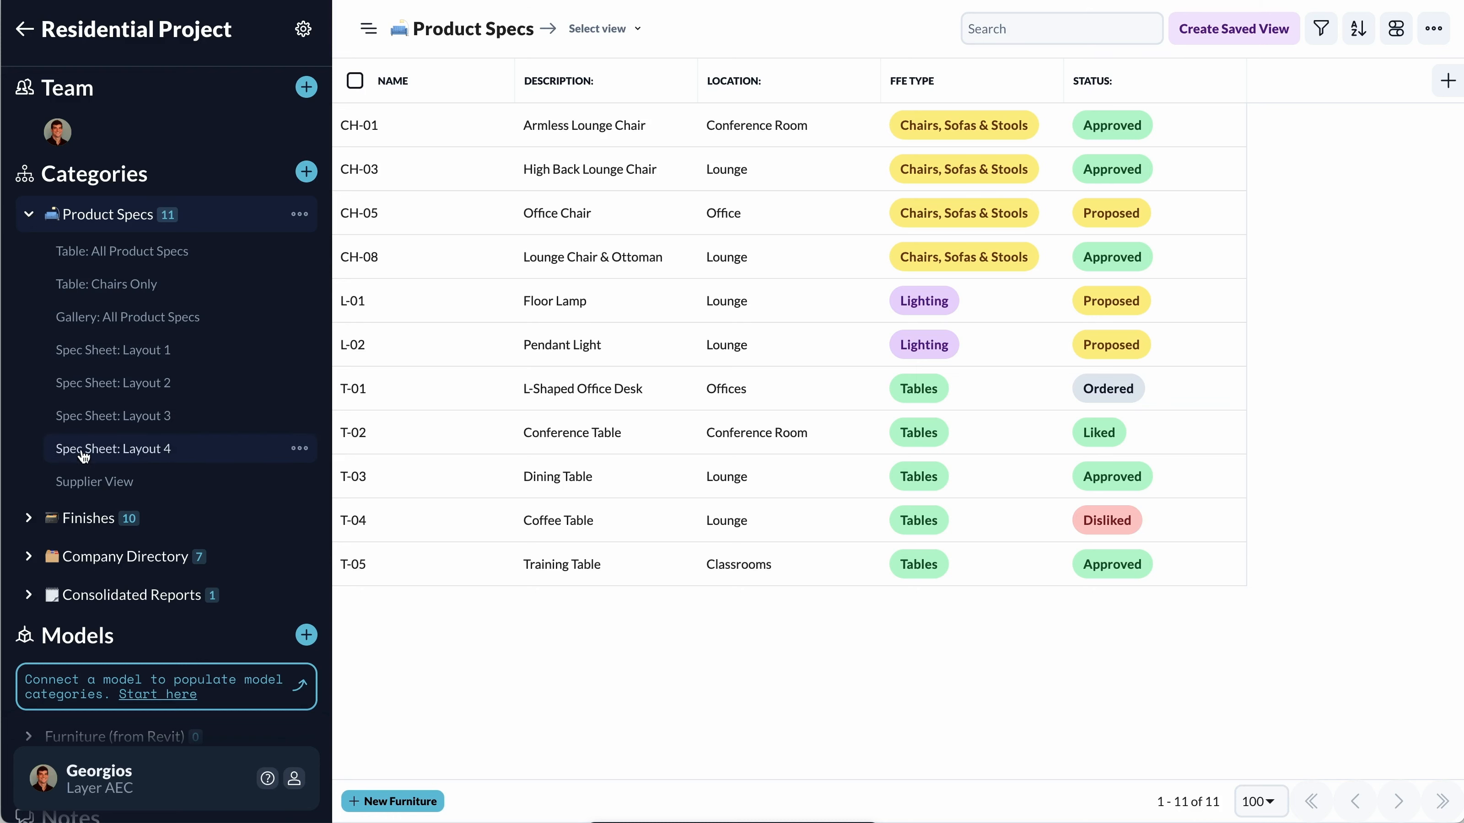
Step: Open the Supplier View under Product Specs and review its enabled and available fields
{"action": "left_click", "coordinate": [85, 483]}
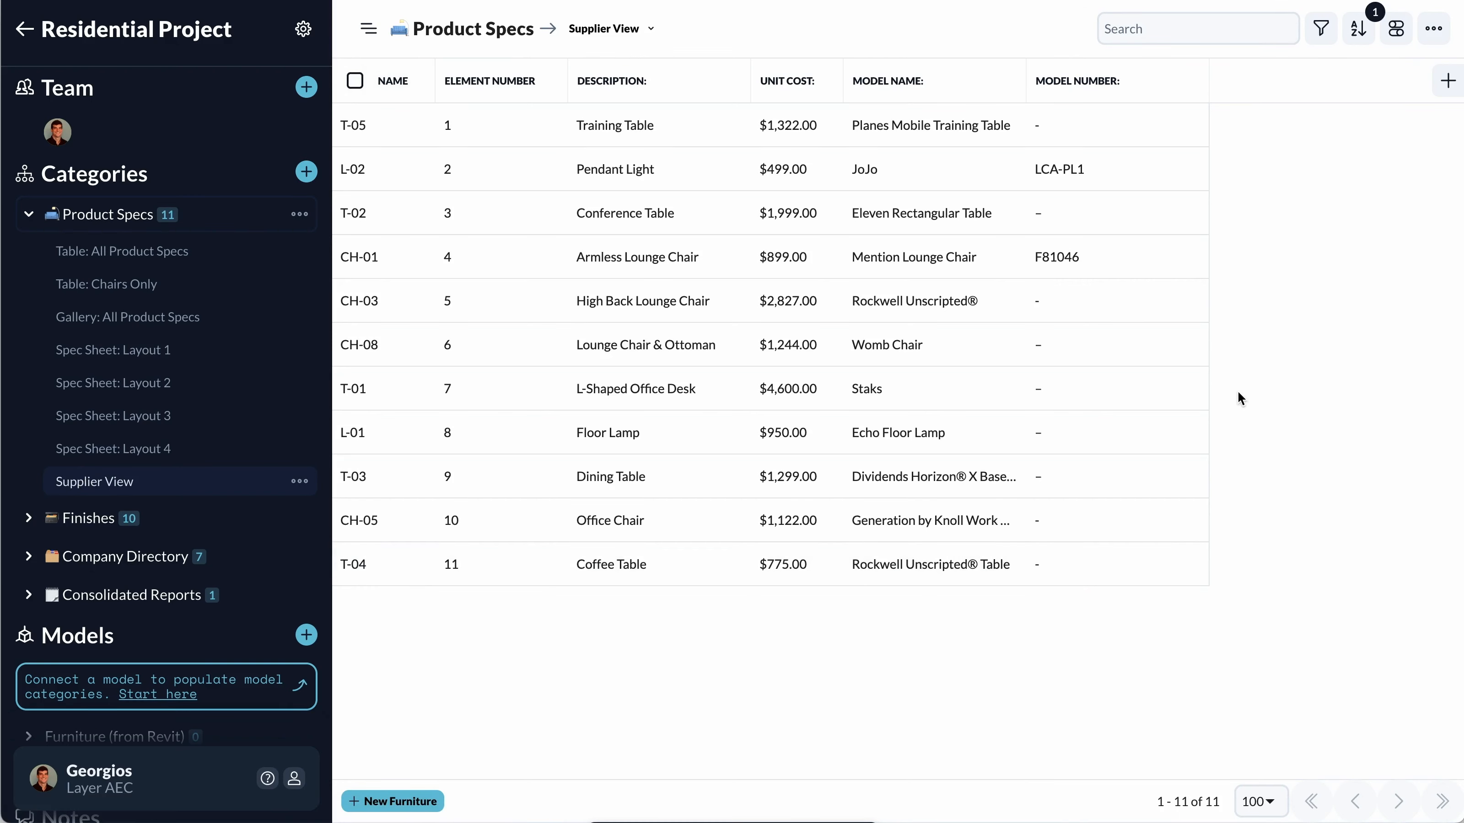
{"action": "left_click", "coordinate": [1396, 33]}
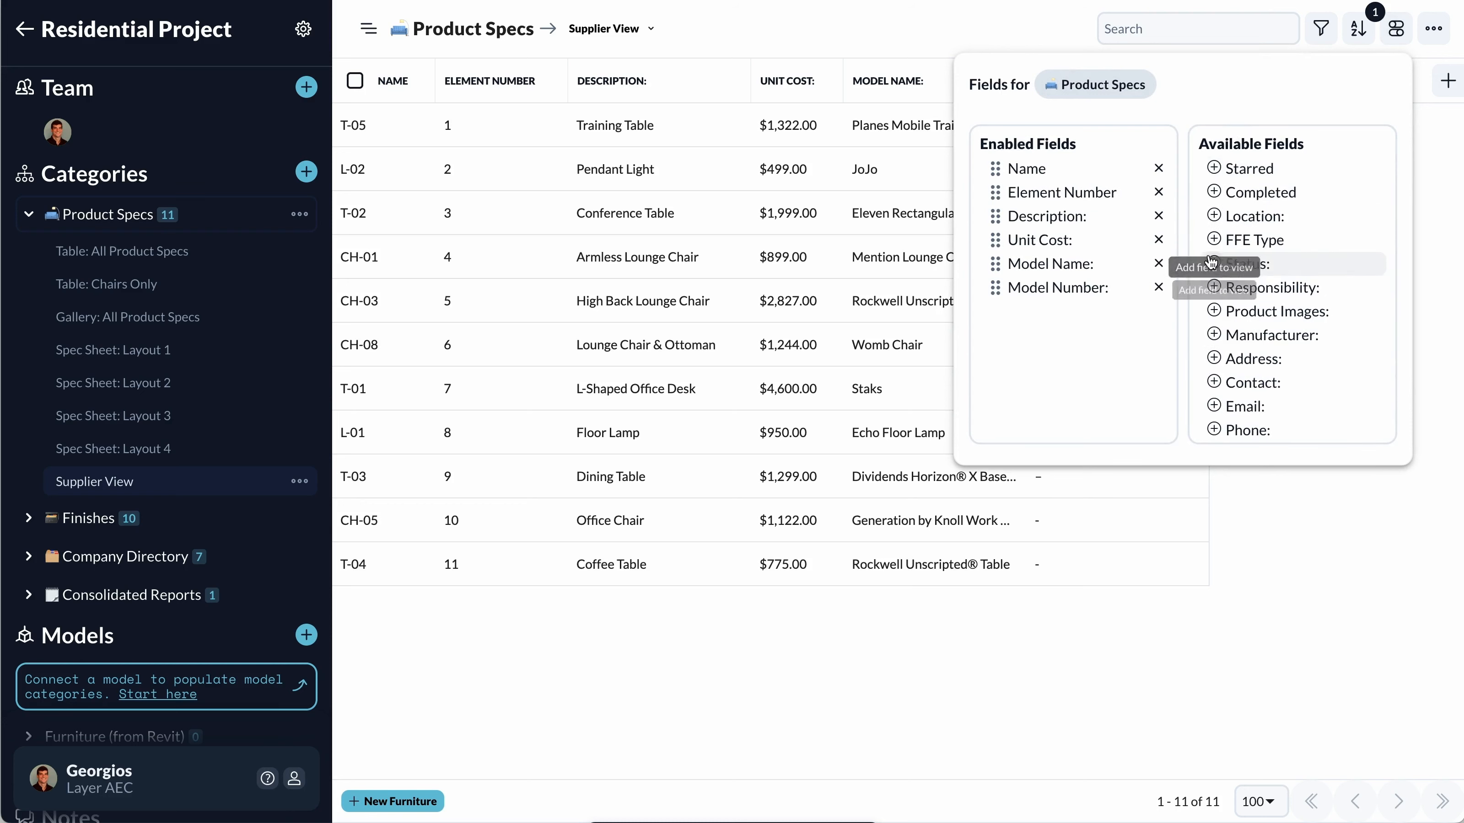
{"action": "scroll", "coordinate": [1209, 334], "scroll_direction": "down", "scroll_amount": 3}
{"action": "scroll", "coordinate": [1209, 334], "scroll_direction": "up", "scroll_amount": 3}
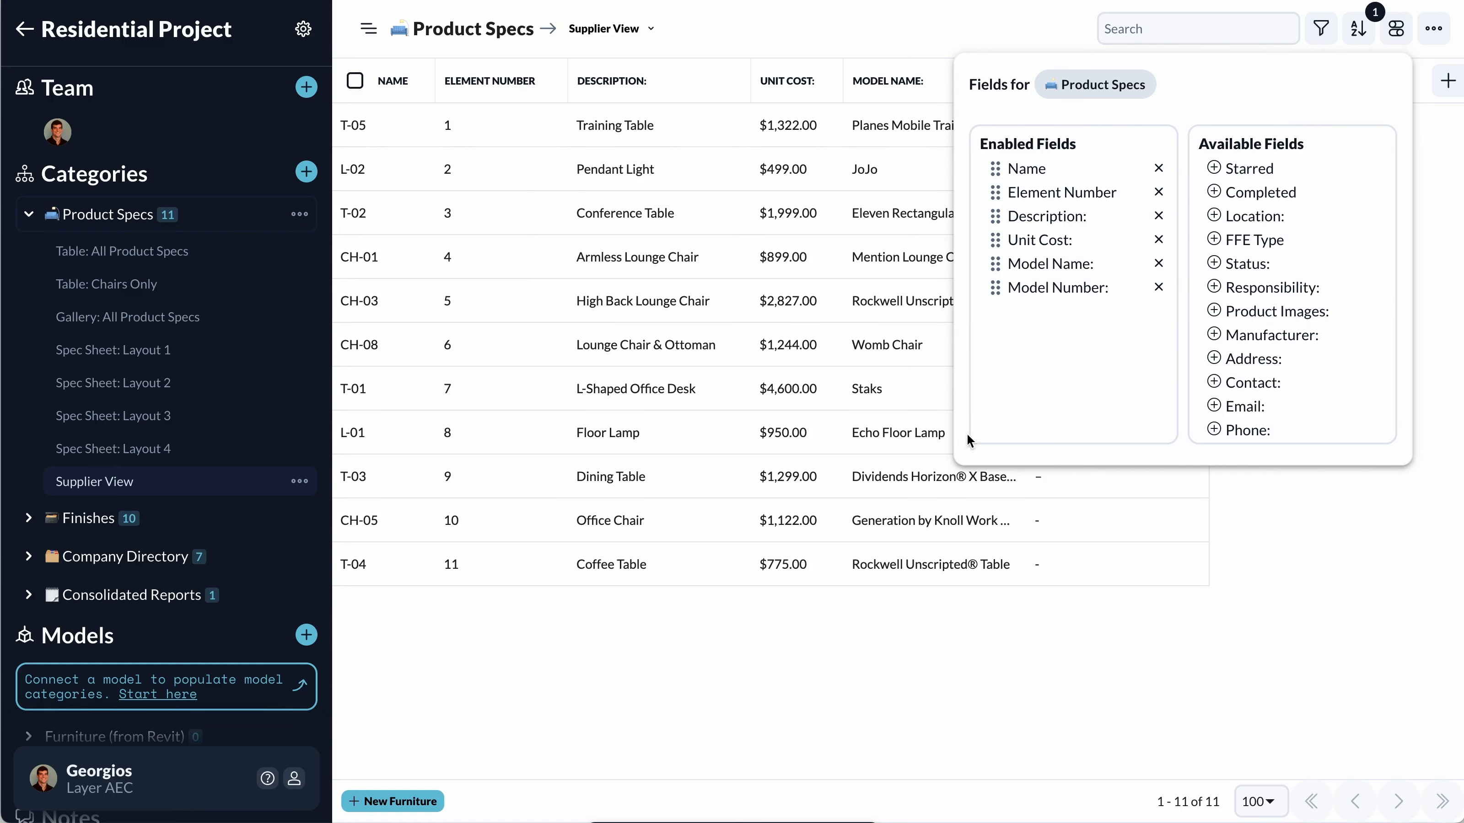
{"action": "left_click", "coordinate": [874, 639]}
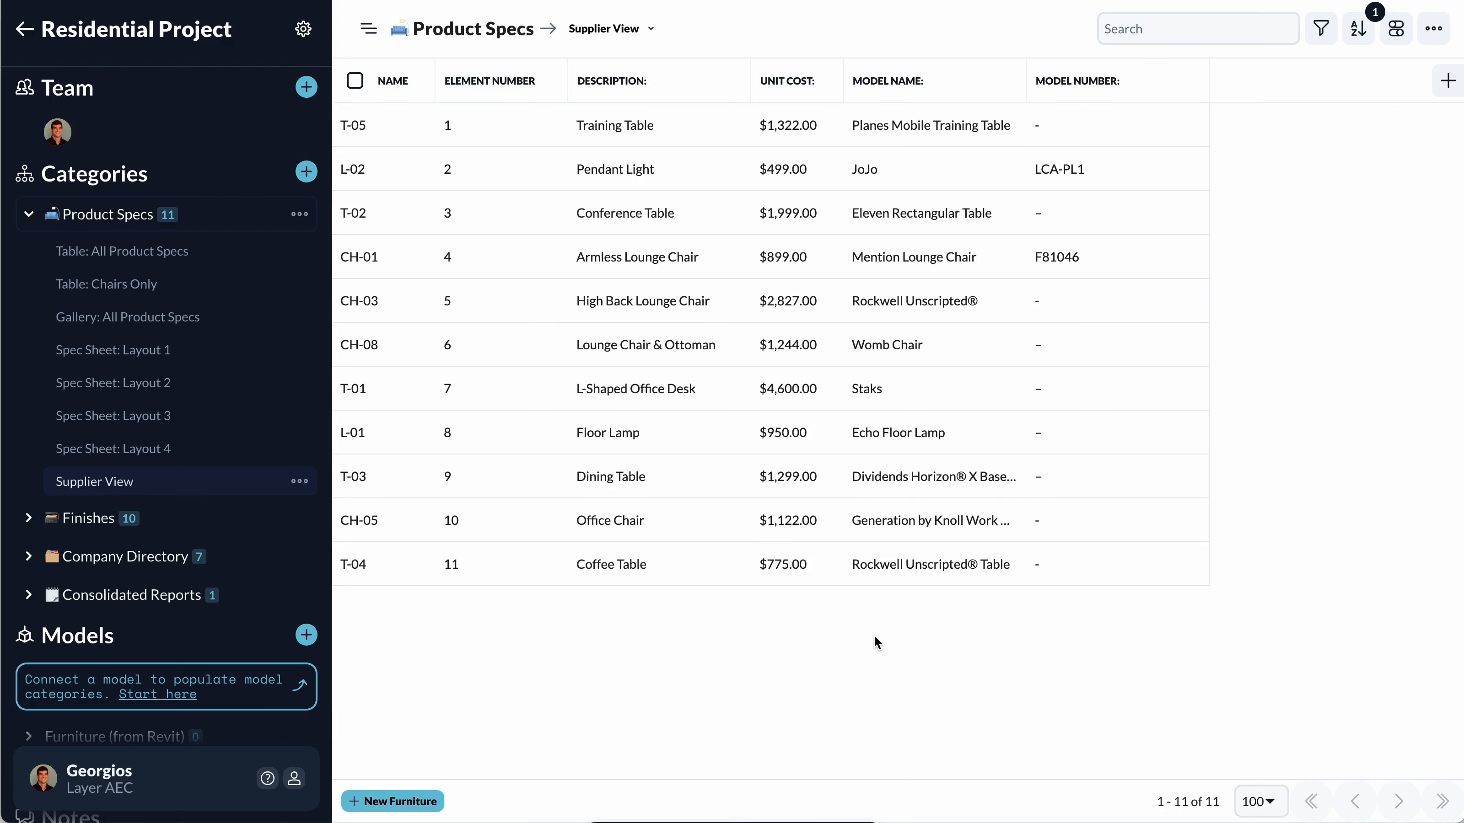
Step: Open element T-05 and inspect the field types that can be added to its Product Specs form, leaving the form unchanged
{"action": "left_click", "coordinate": [400, 136]}
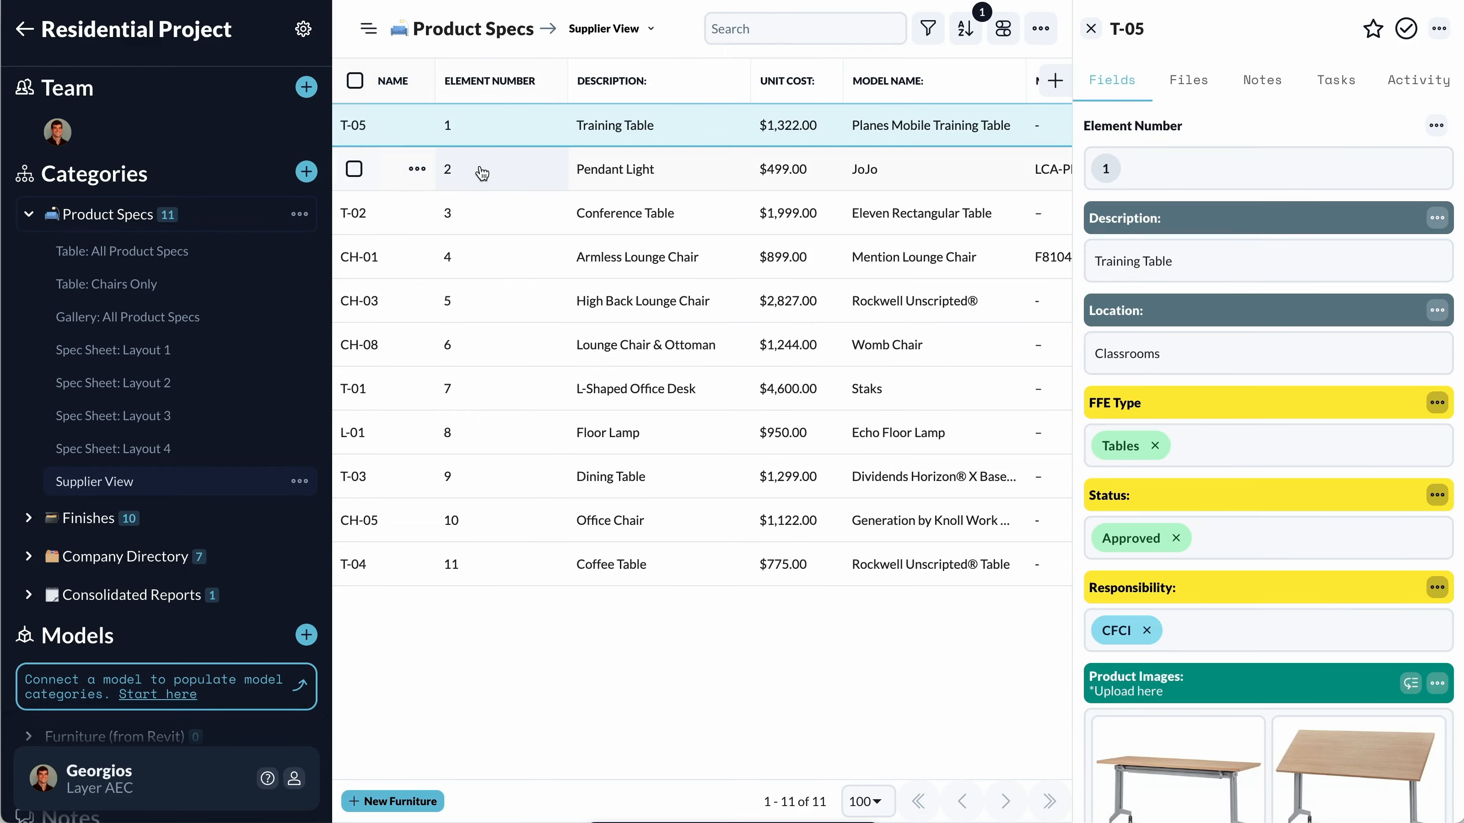
{"action": "left_click", "coordinate": [1439, 28]}
{"action": "left_click", "coordinate": [1384, 167]}
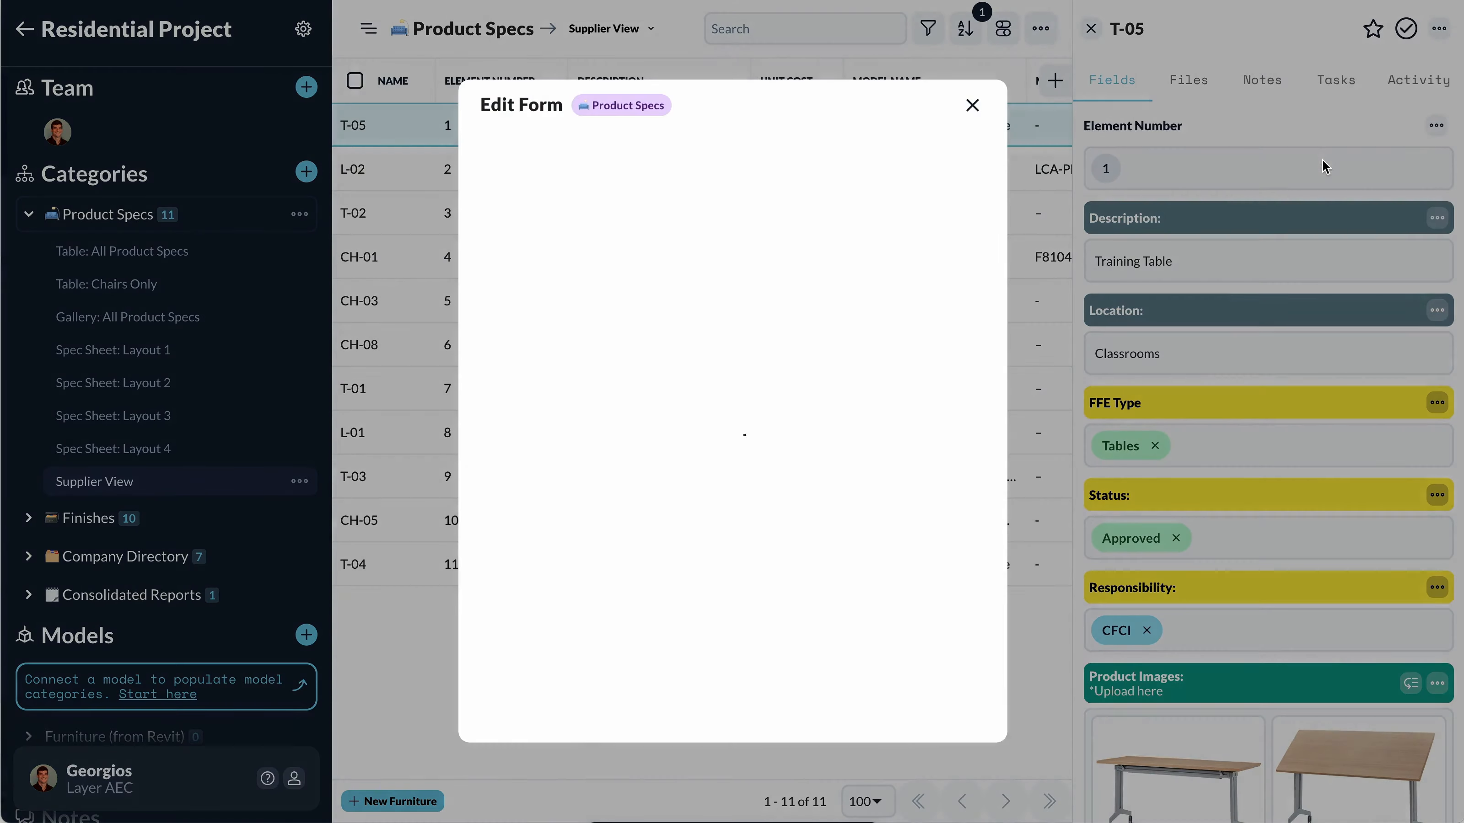
{"action": "left_click", "coordinate": [732, 711]}
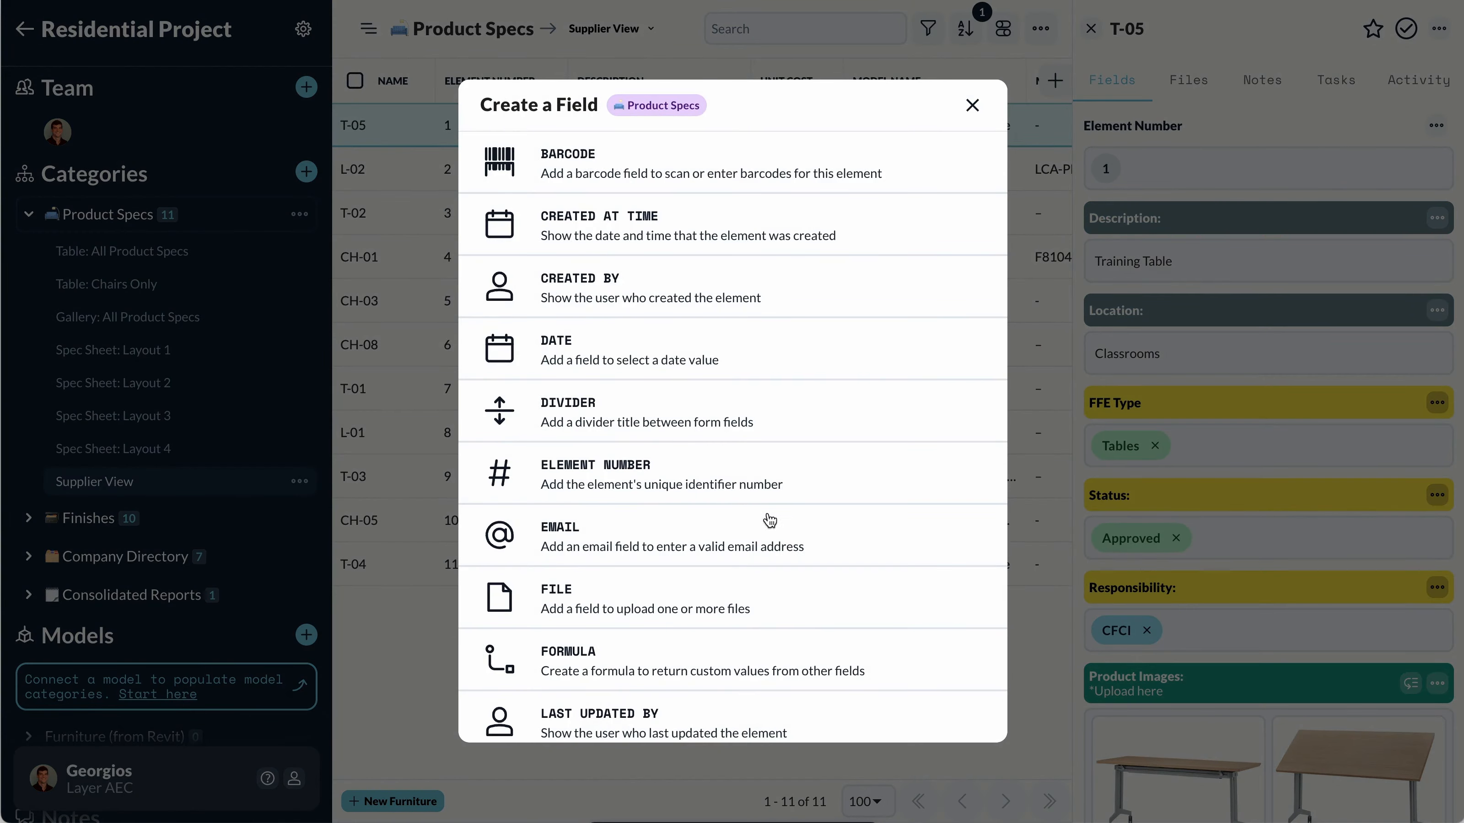
{"action": "left_click", "coordinate": [972, 105]}
{"action": "left_click", "coordinate": [972, 104]}
{"action": "left_click", "coordinate": [1090, 29]}
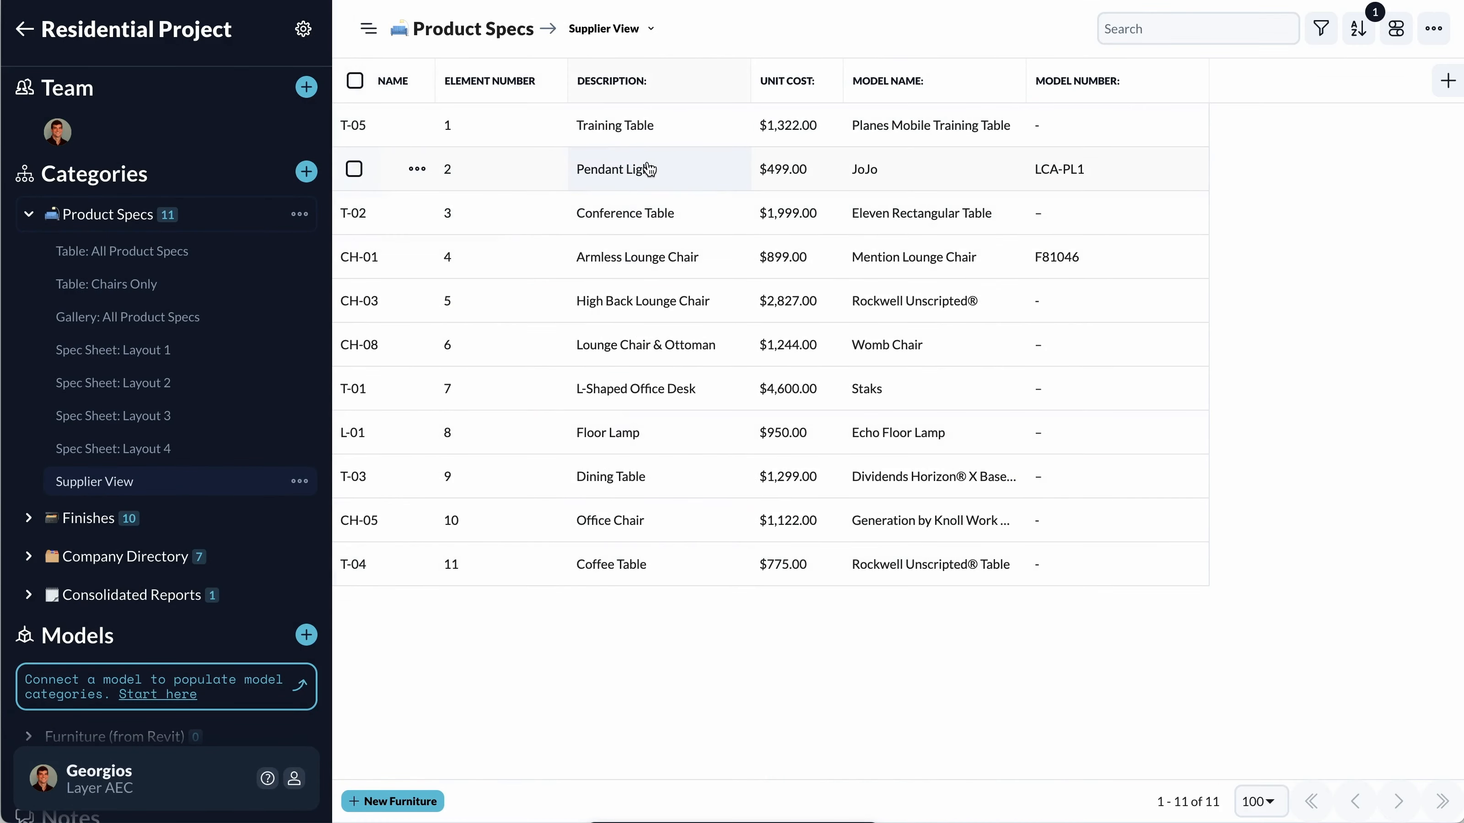
Step: Try setting up a report export of the Supplier View in XLSX format, then dismiss it
{"action": "left_click", "coordinate": [1429, 30]}
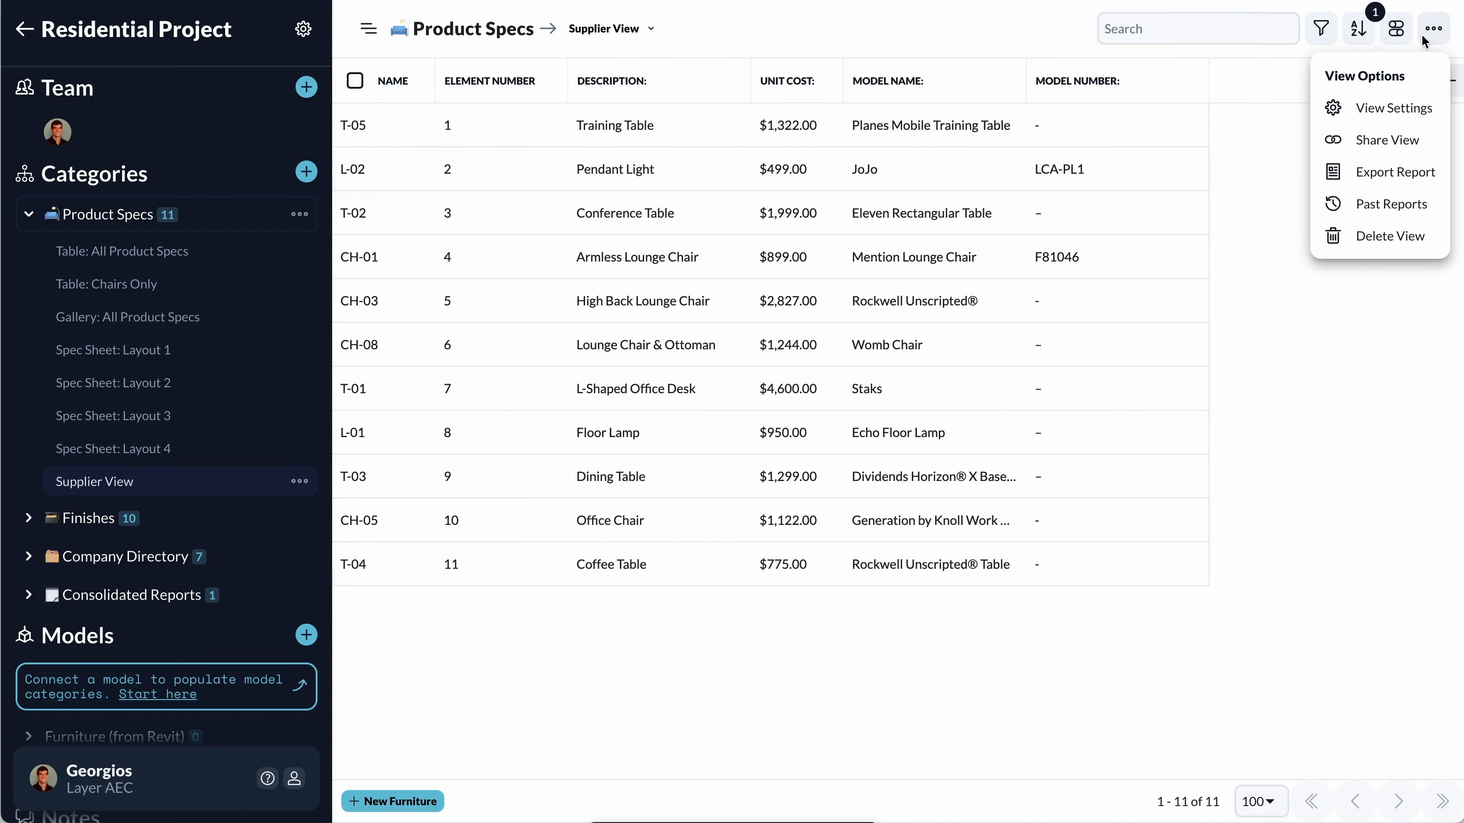
{"action": "left_click", "coordinate": [1391, 173]}
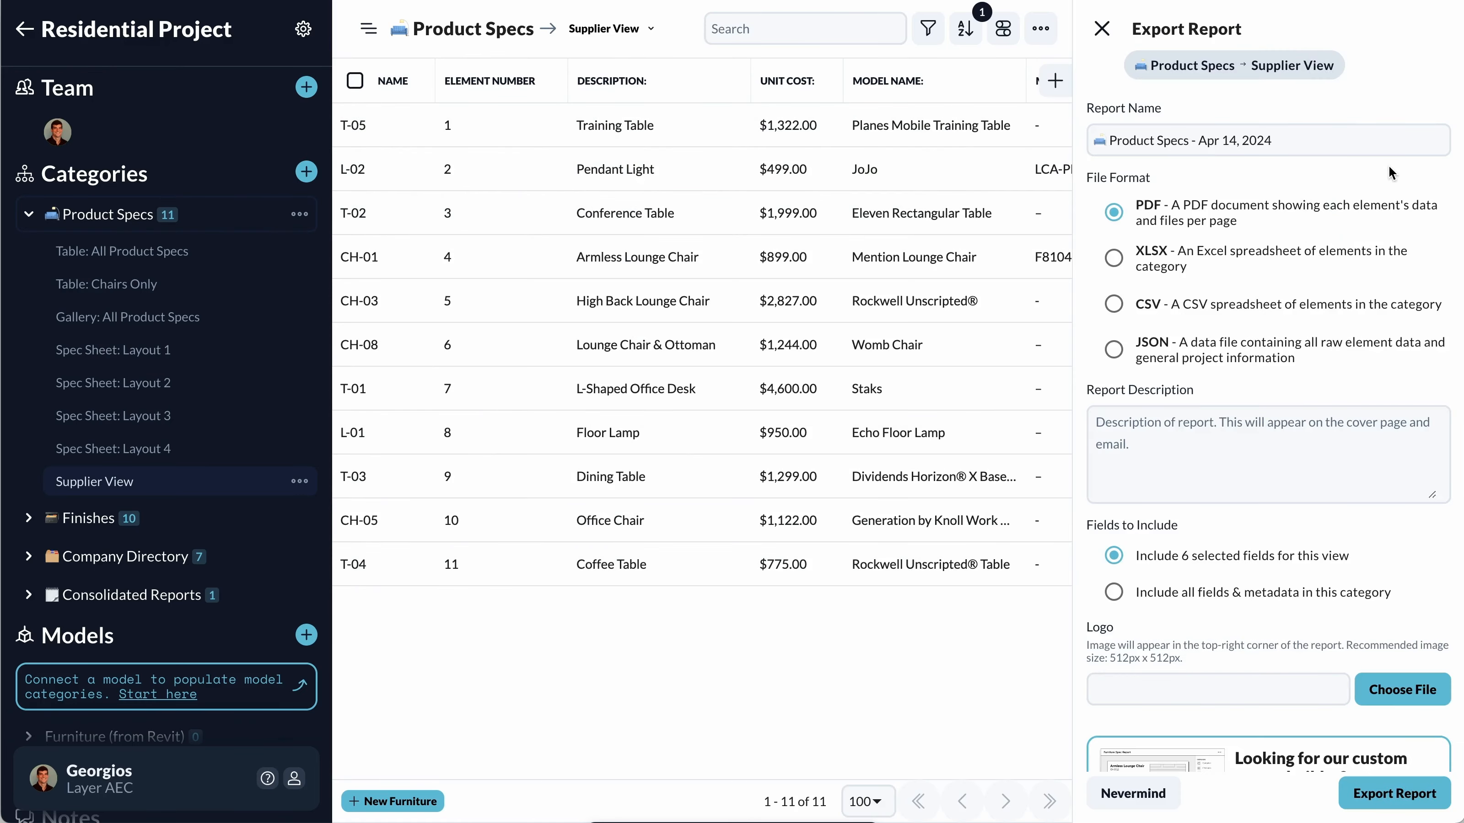
{"action": "left_click", "coordinate": [1115, 259]}
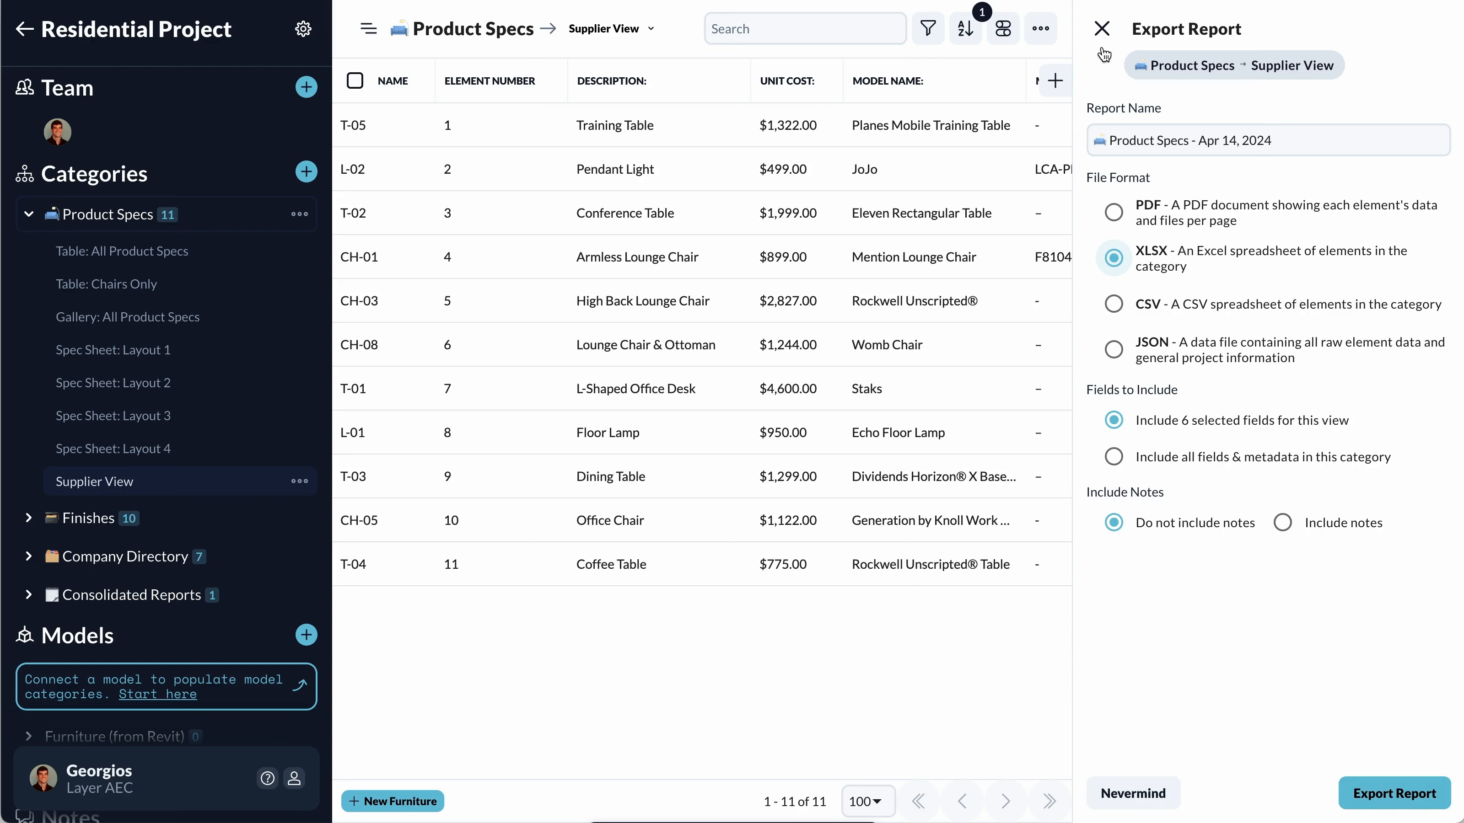
{"action": "left_click", "coordinate": [1102, 29]}
Step: Switch to the exported Product Specs workbook in Excel and examine its Name and Model Number columns
{"action": "key", "text": "super+Tab"}
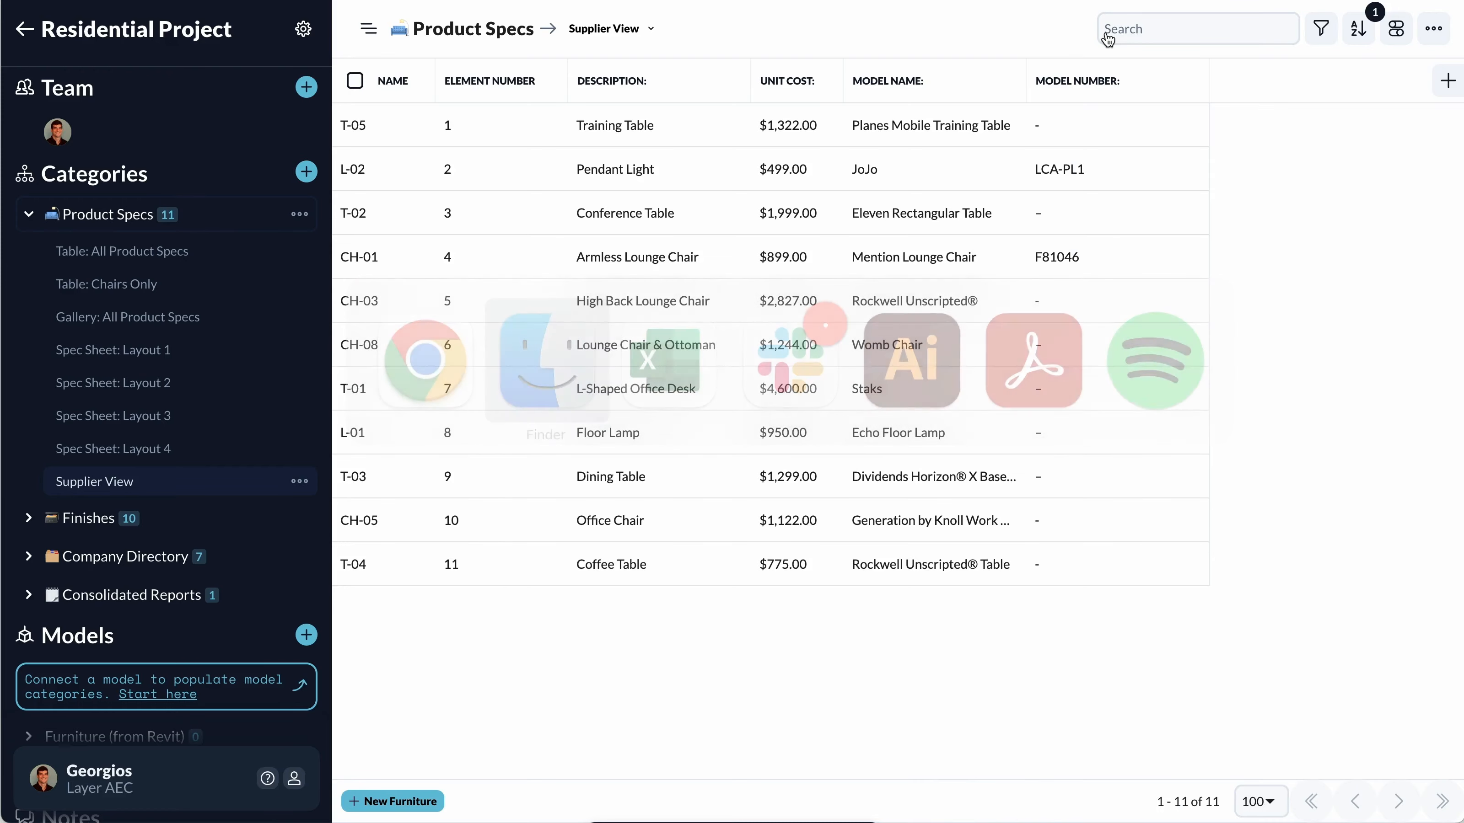
{"action": "key", "text": "super+Tab"}
{"action": "key", "text": "Tab"}
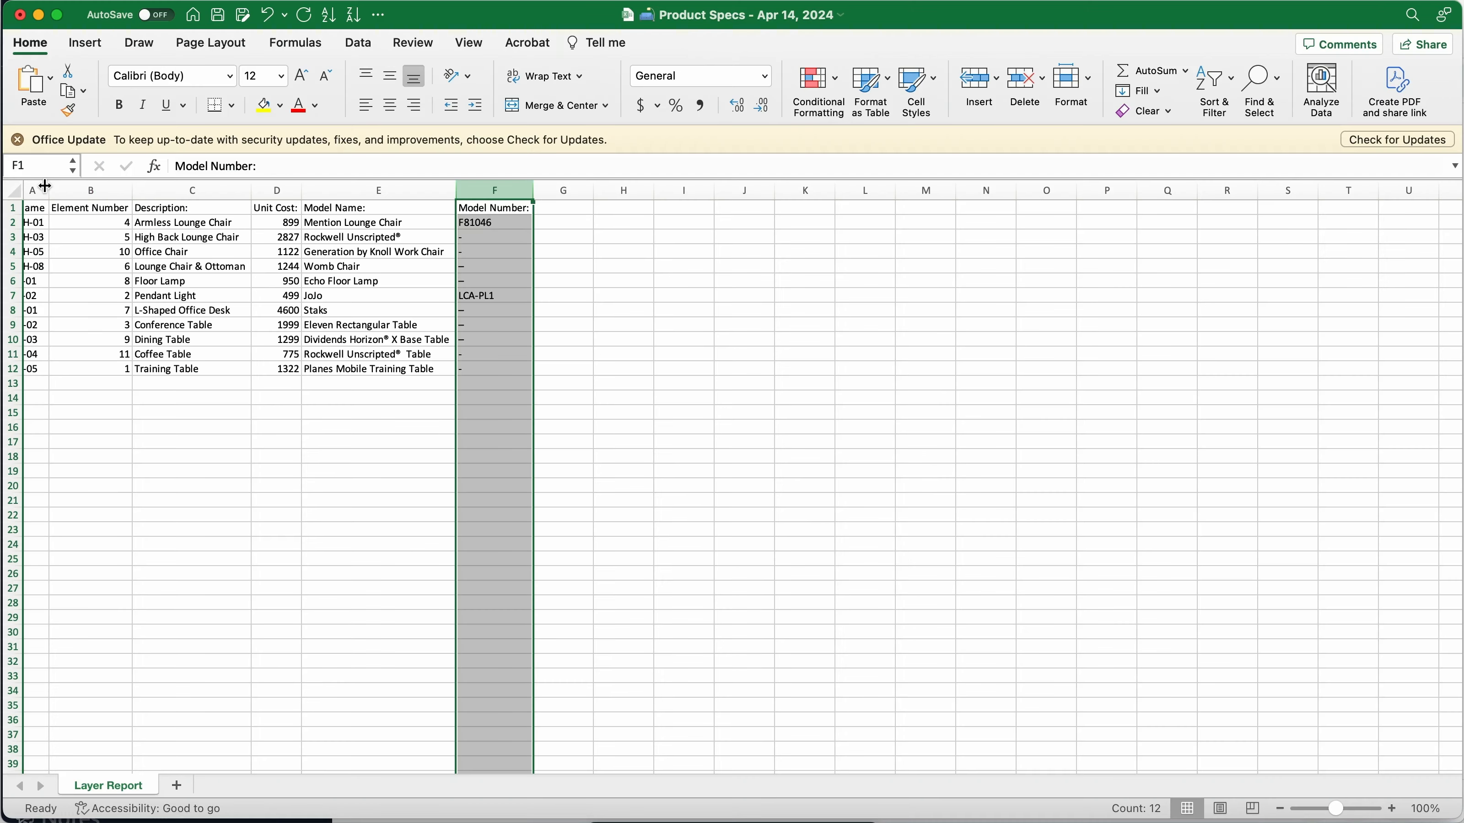
{"action": "left_click", "coordinate": [43, 187]}
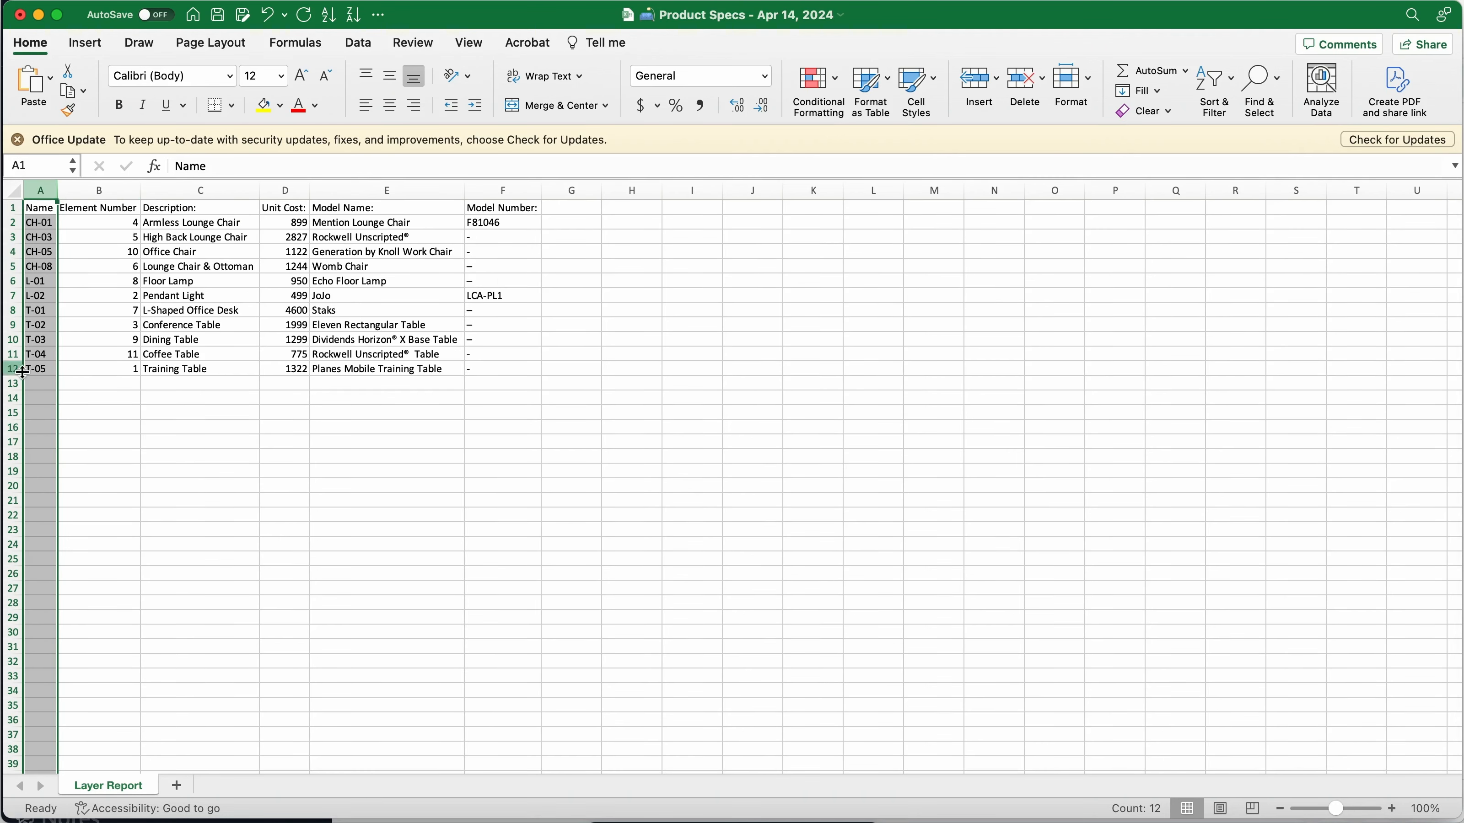
{"action": "left_click", "coordinate": [515, 185]}
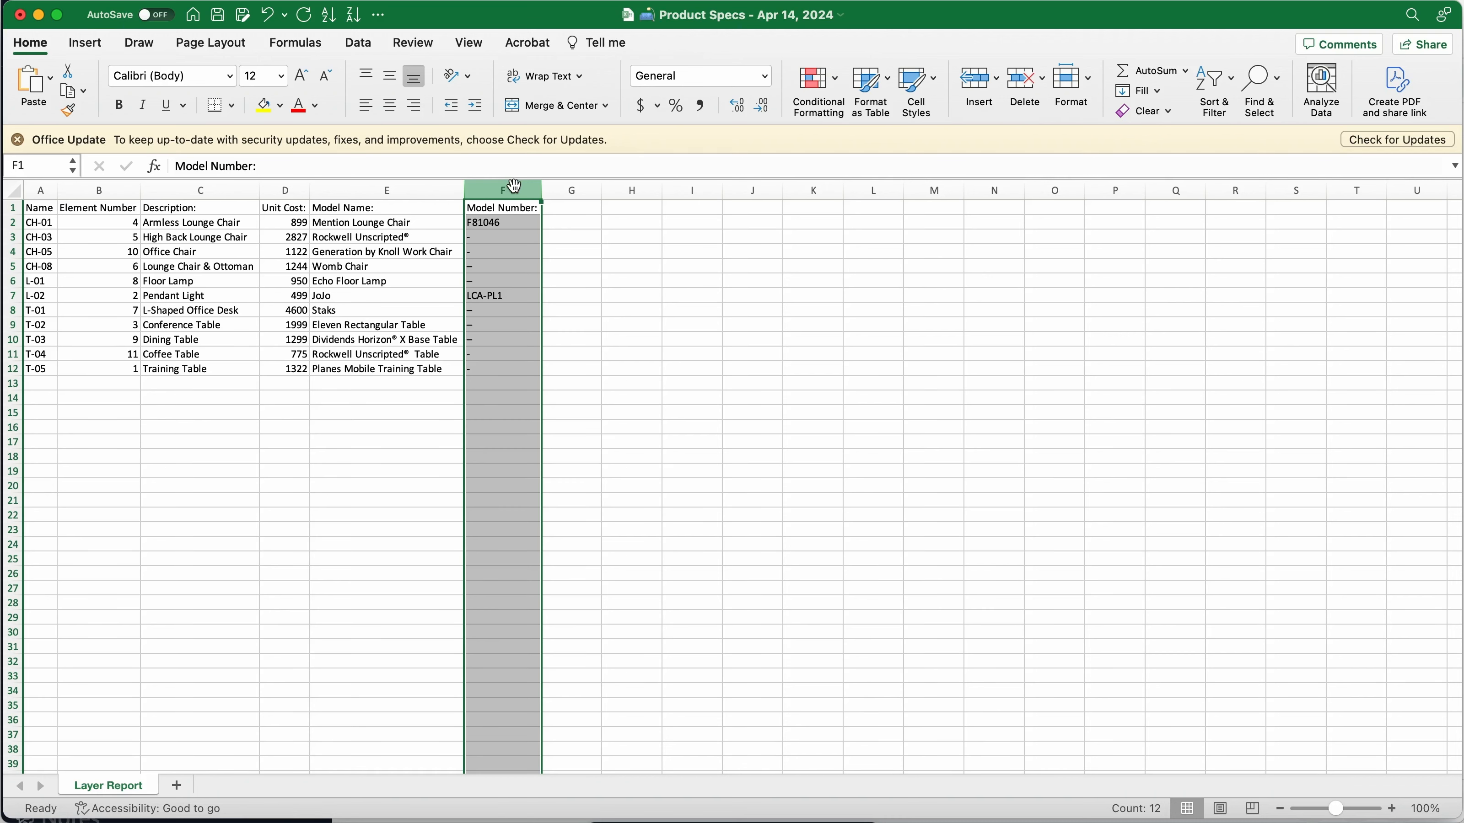
Step: Minimize the Excel workbook and open the Supplier View in the Layer project
{"action": "key", "text": "shift+super+5"}
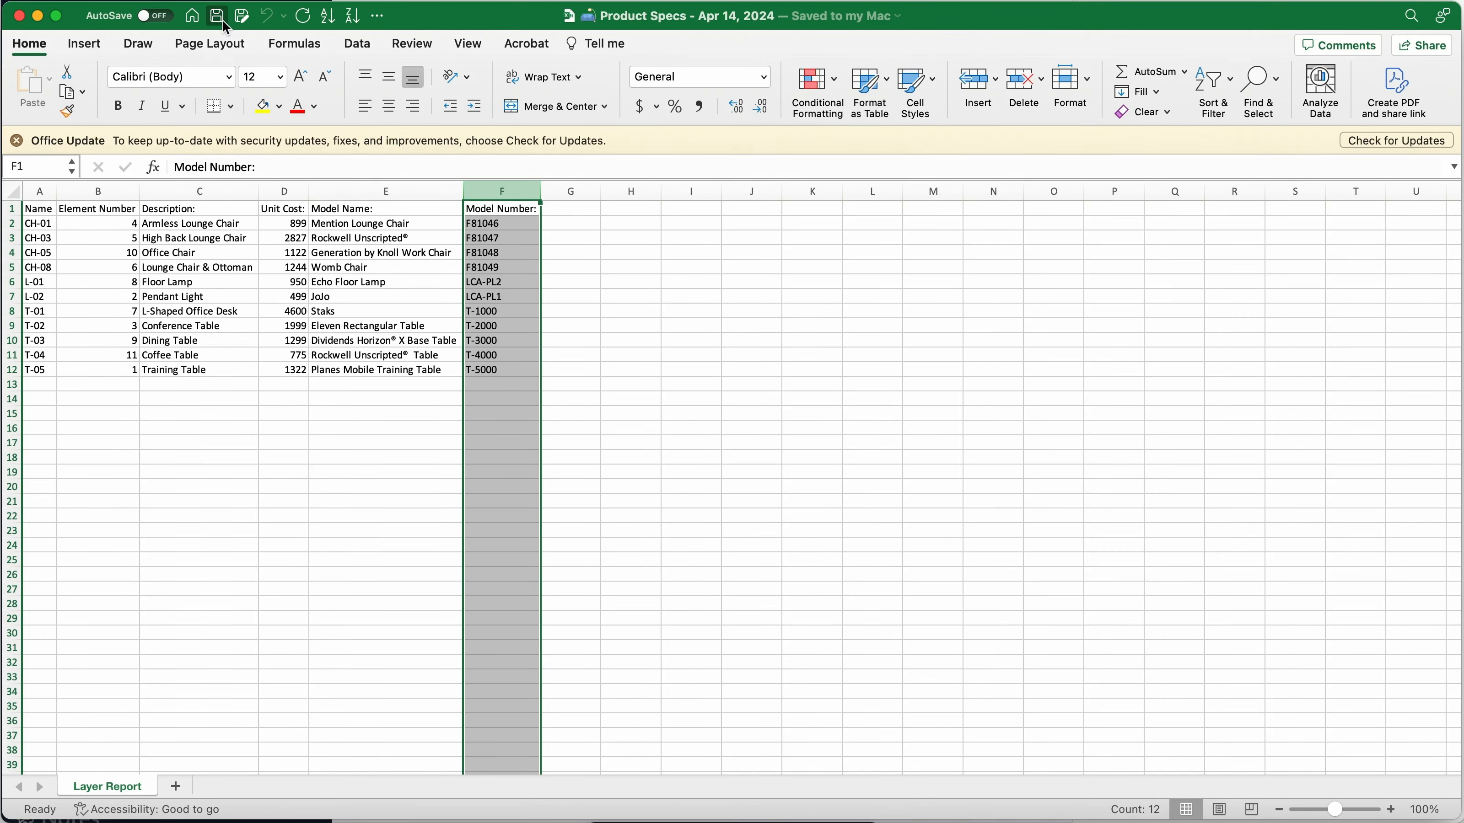
{"action": "left_click", "coordinate": [38, 19]}
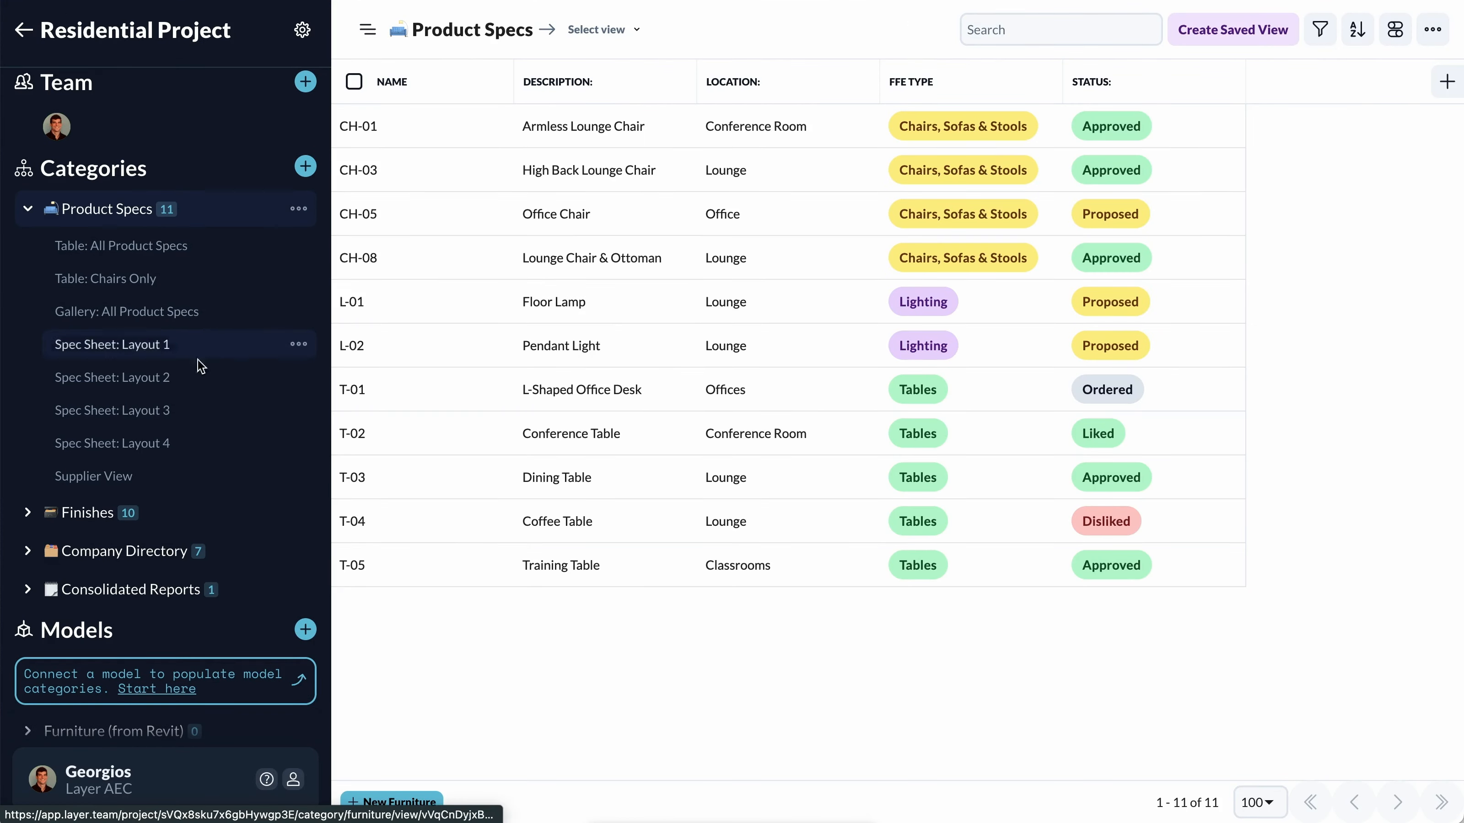
{"action": "left_click", "coordinate": [197, 488]}
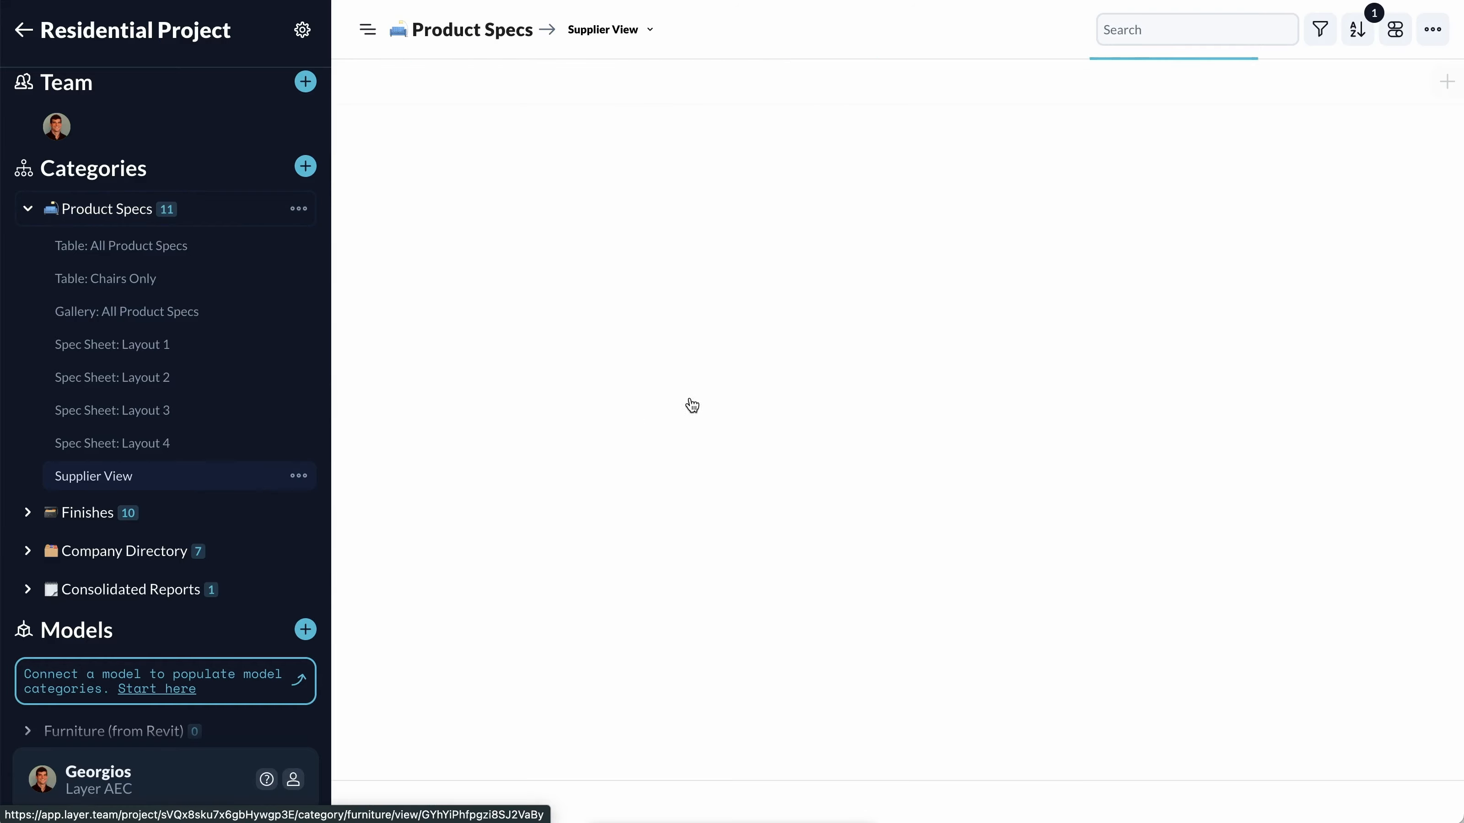
Step: Configure the Supplier View report export as XLSX, including all fields and metadata in the category
{"action": "left_click", "coordinate": [1424, 36]}
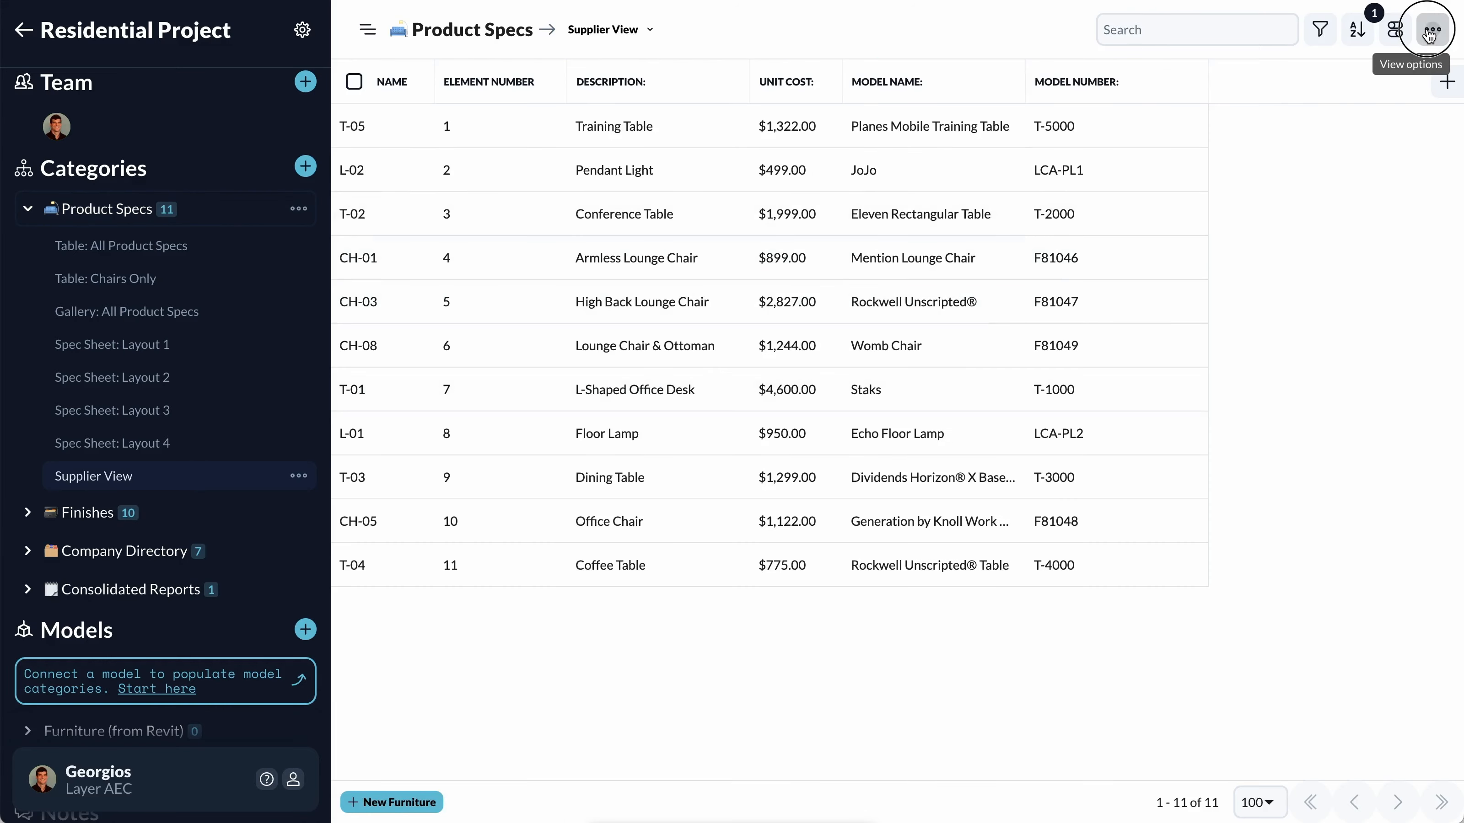
{"action": "left_click", "coordinate": [1395, 173]}
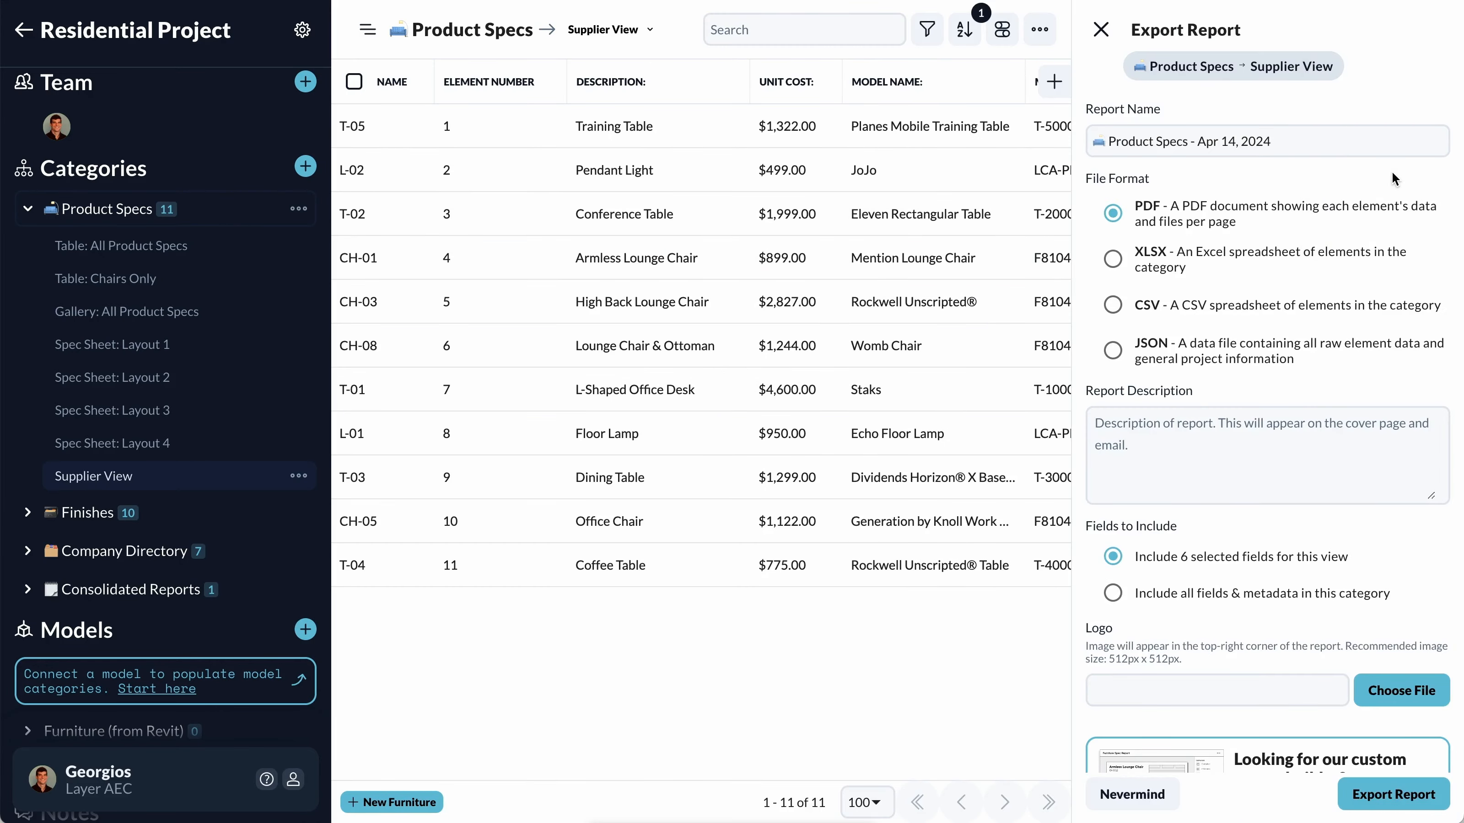
{"action": "left_click", "coordinate": [1111, 261]}
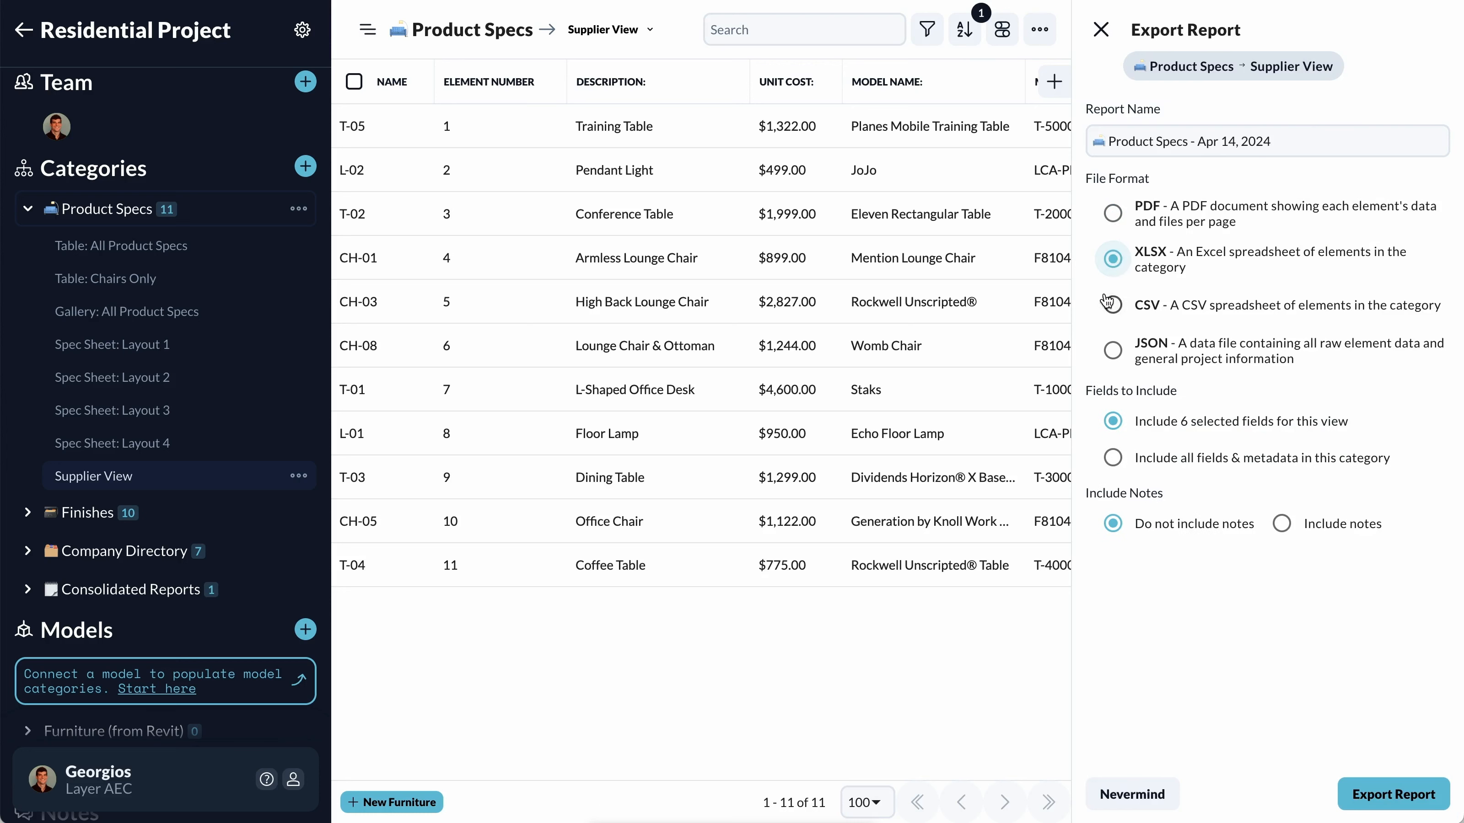
{"action": "left_click", "coordinate": [1113, 306]}
{"action": "left_click", "coordinate": [1112, 258]}
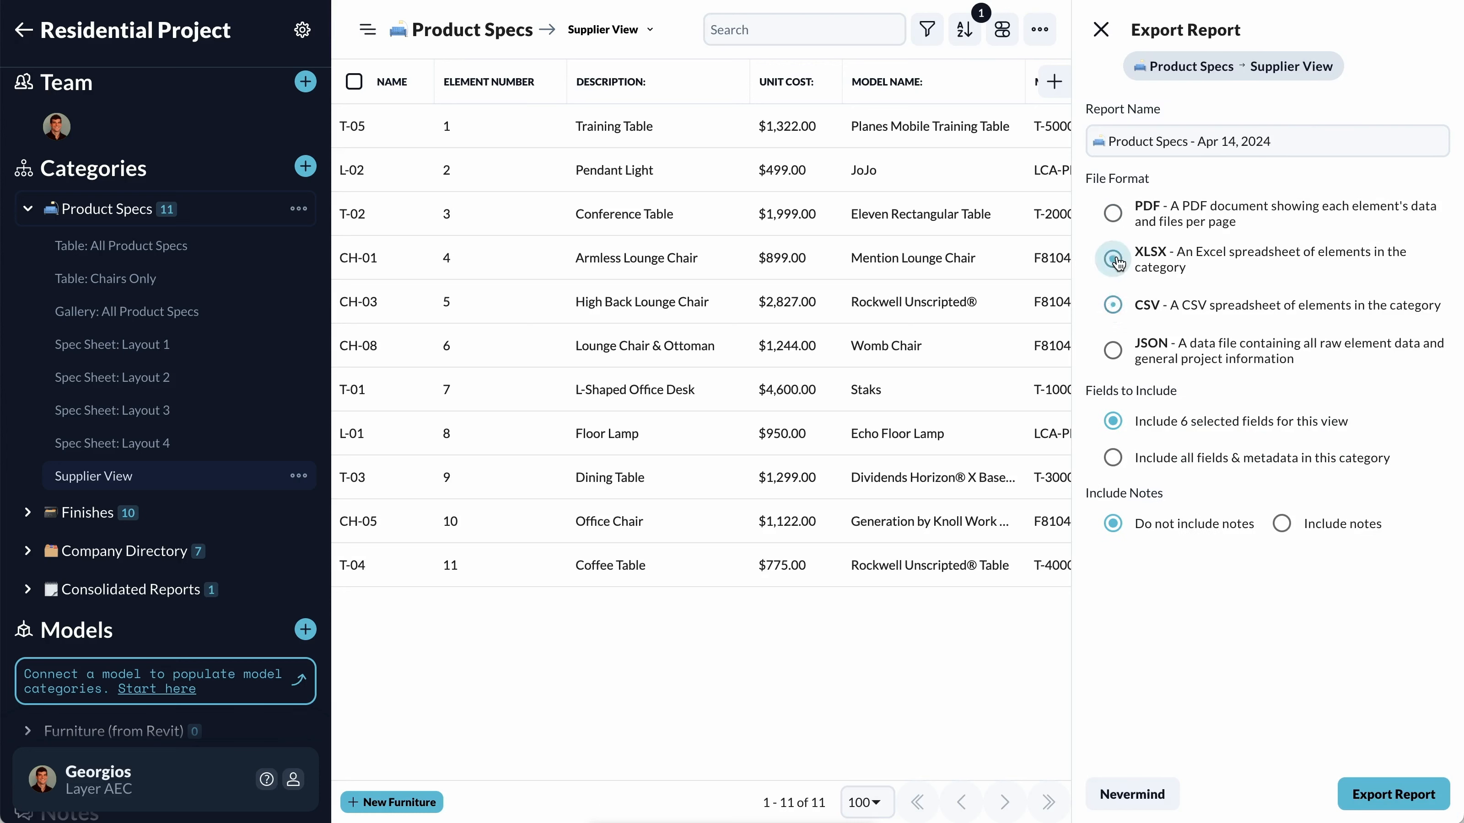
{"action": "left_click", "coordinate": [1112, 460]}
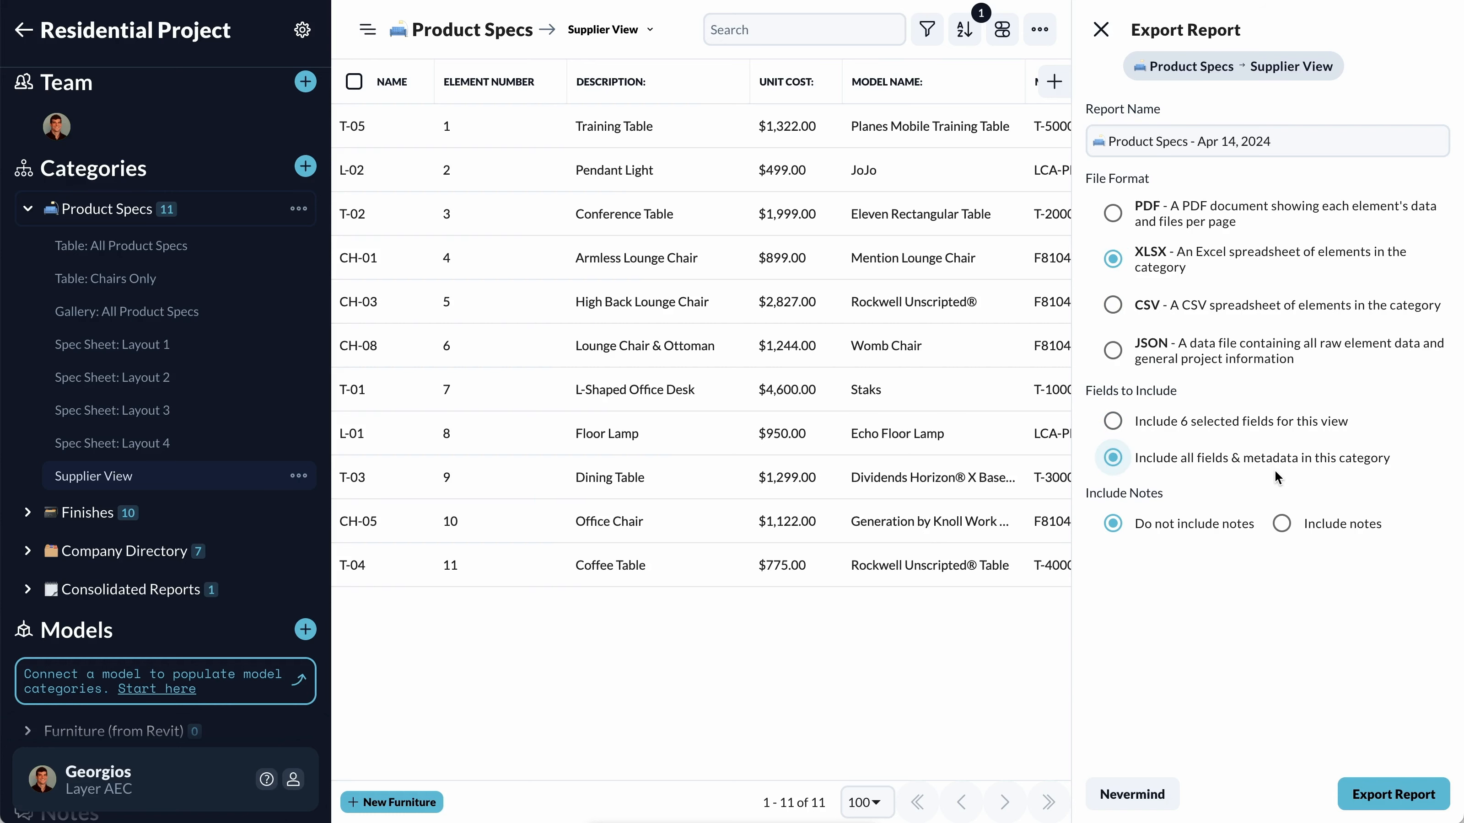
Step: Switch to Excel and examine the Layer ID and neighbouring metadata columns in the all-fields Product Specs export
{"action": "key", "text": "super+Tab"}
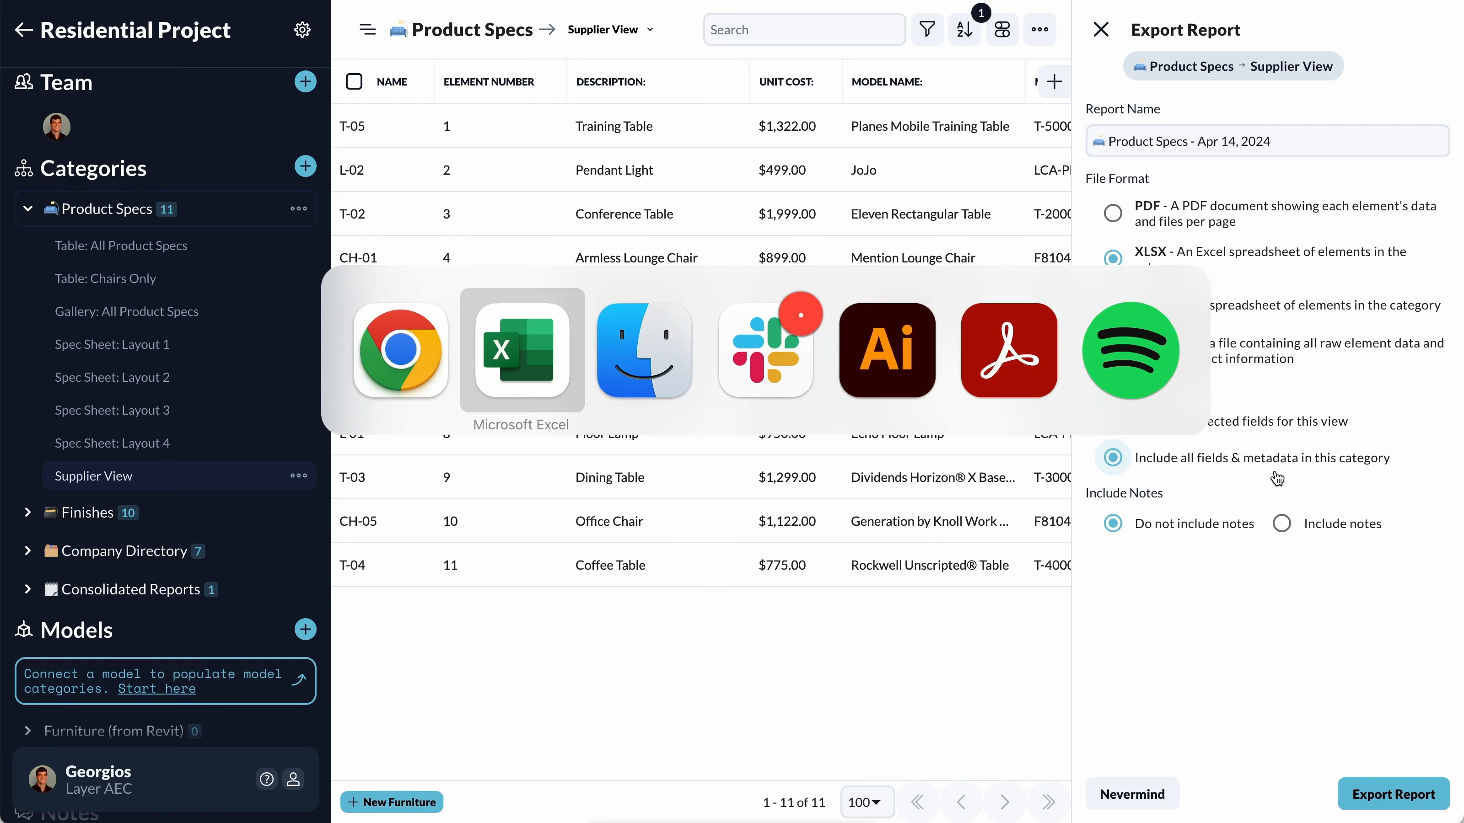
{"action": "scroll", "coordinate": [768, 397], "scroll_direction": "left", "scroll_amount": 5}
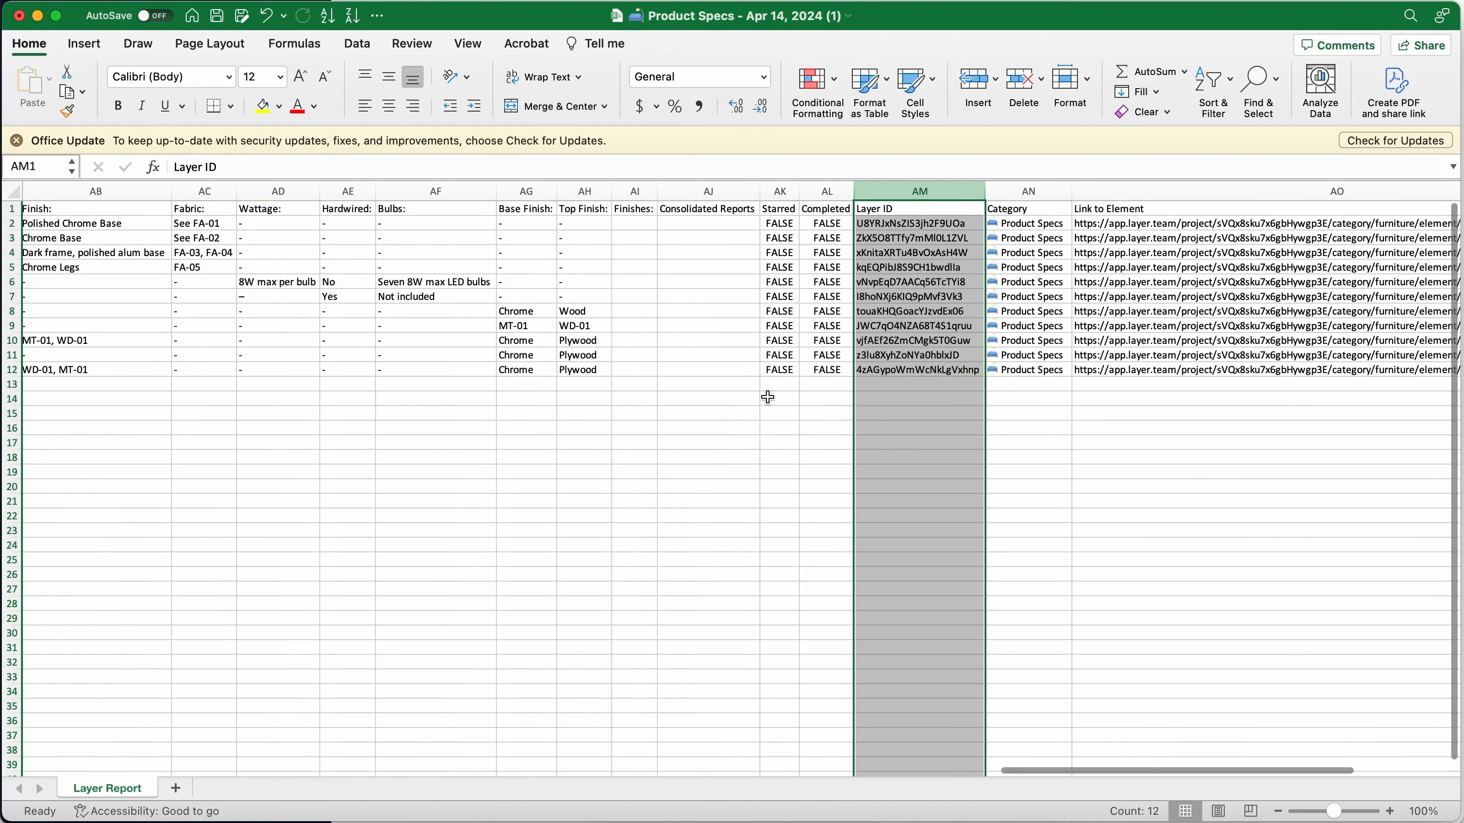
{"action": "scroll", "coordinate": [768, 397], "scroll_direction": "left", "scroll_amount": 3}
{"action": "scroll", "coordinate": [768, 396], "scroll_direction": "right", "scroll_amount": 6}
{"action": "scroll", "coordinate": [795, 375], "scroll_direction": "down", "scroll_amount": 1}
{"action": "scroll", "coordinate": [807, 358], "scroll_direction": "up", "scroll_amount": 2}
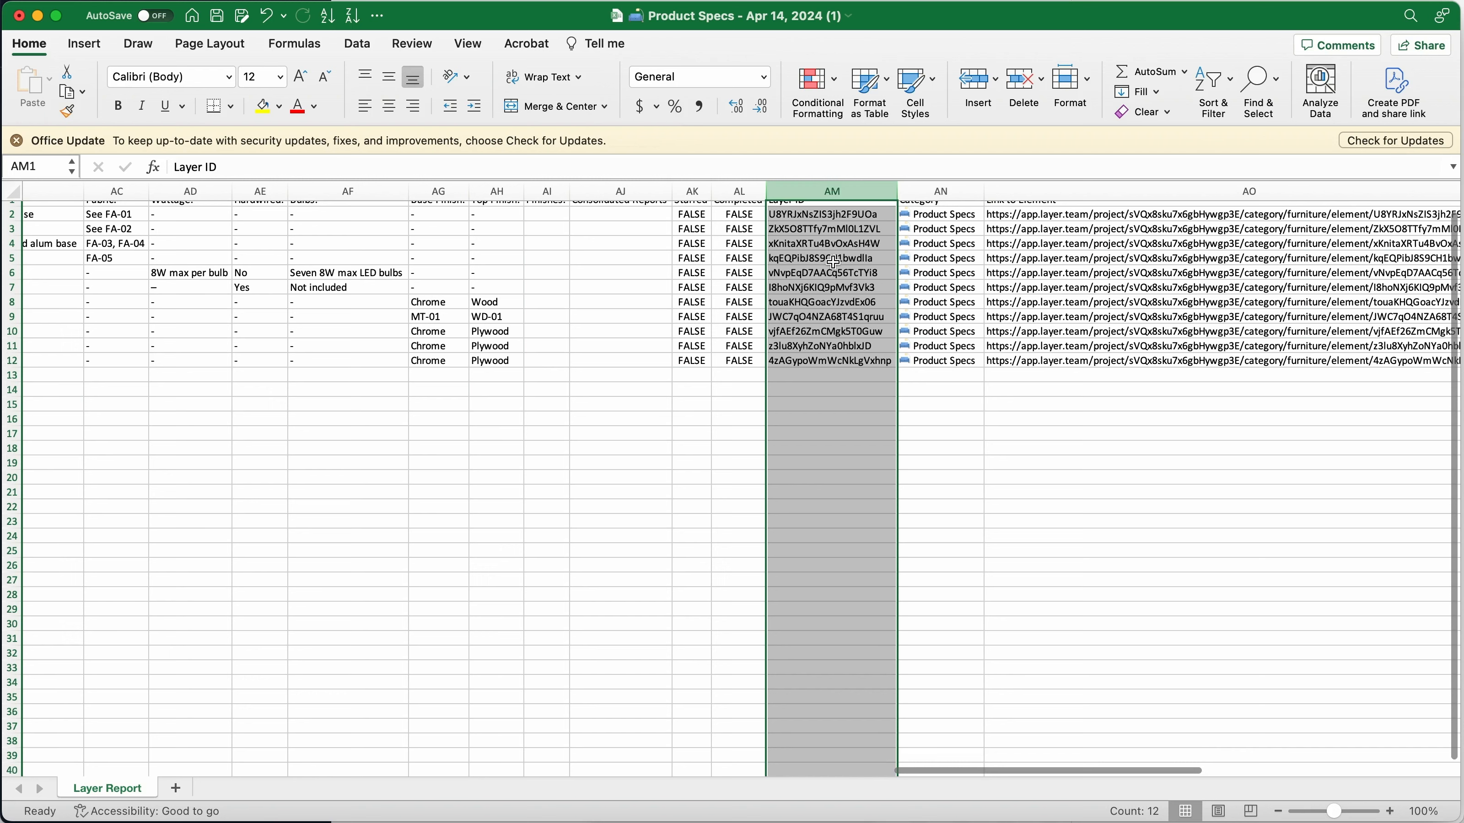
{"action": "scroll", "coordinate": [834, 262], "scroll_direction": "up", "scroll_amount": 1}
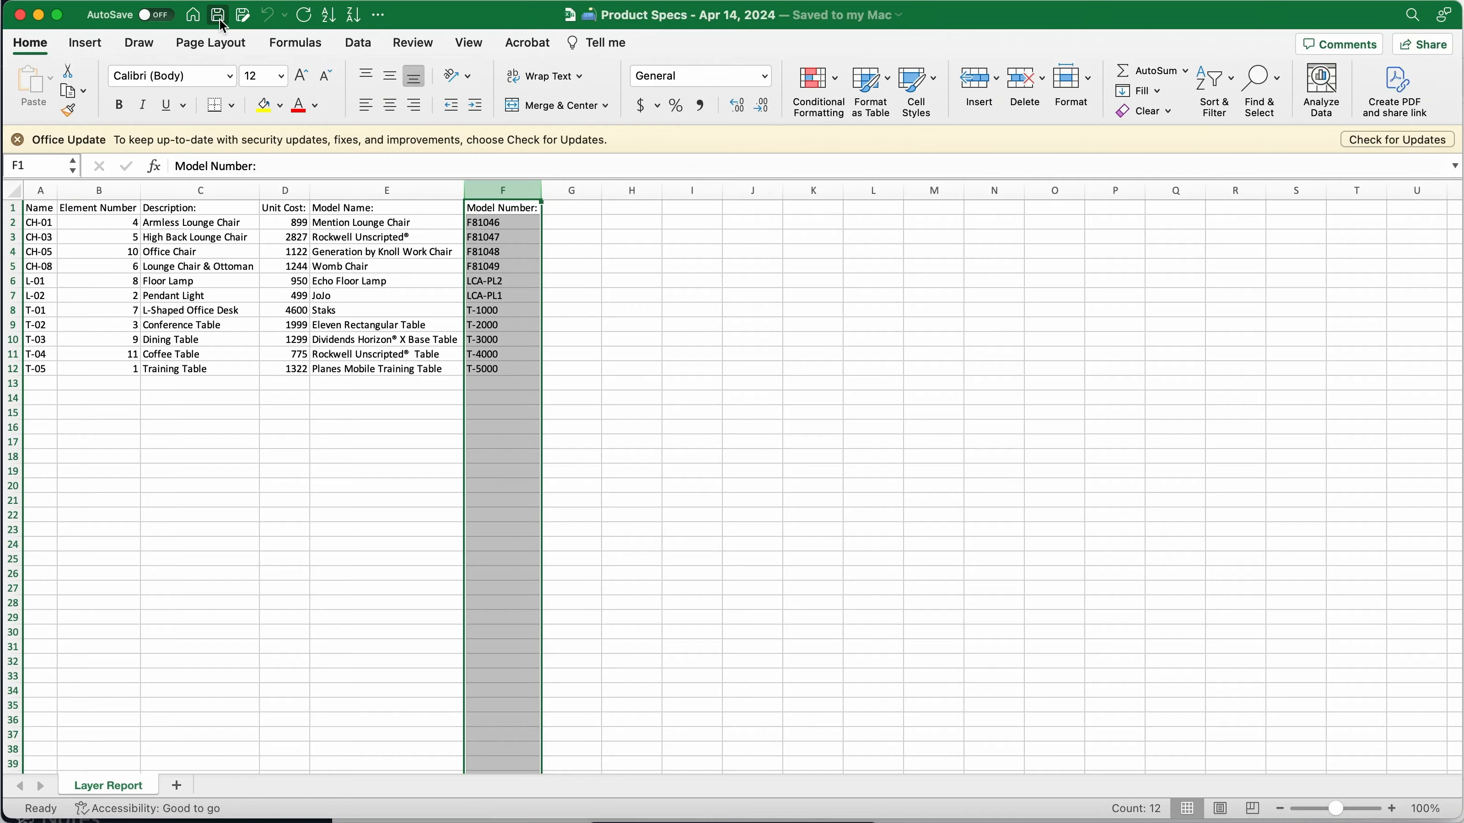
Step: Minimize the Excel workbook and view the category creation options in Layer, including import from a spreadsheet, without creating one
{"action": "left_click", "coordinate": [40, 16]}
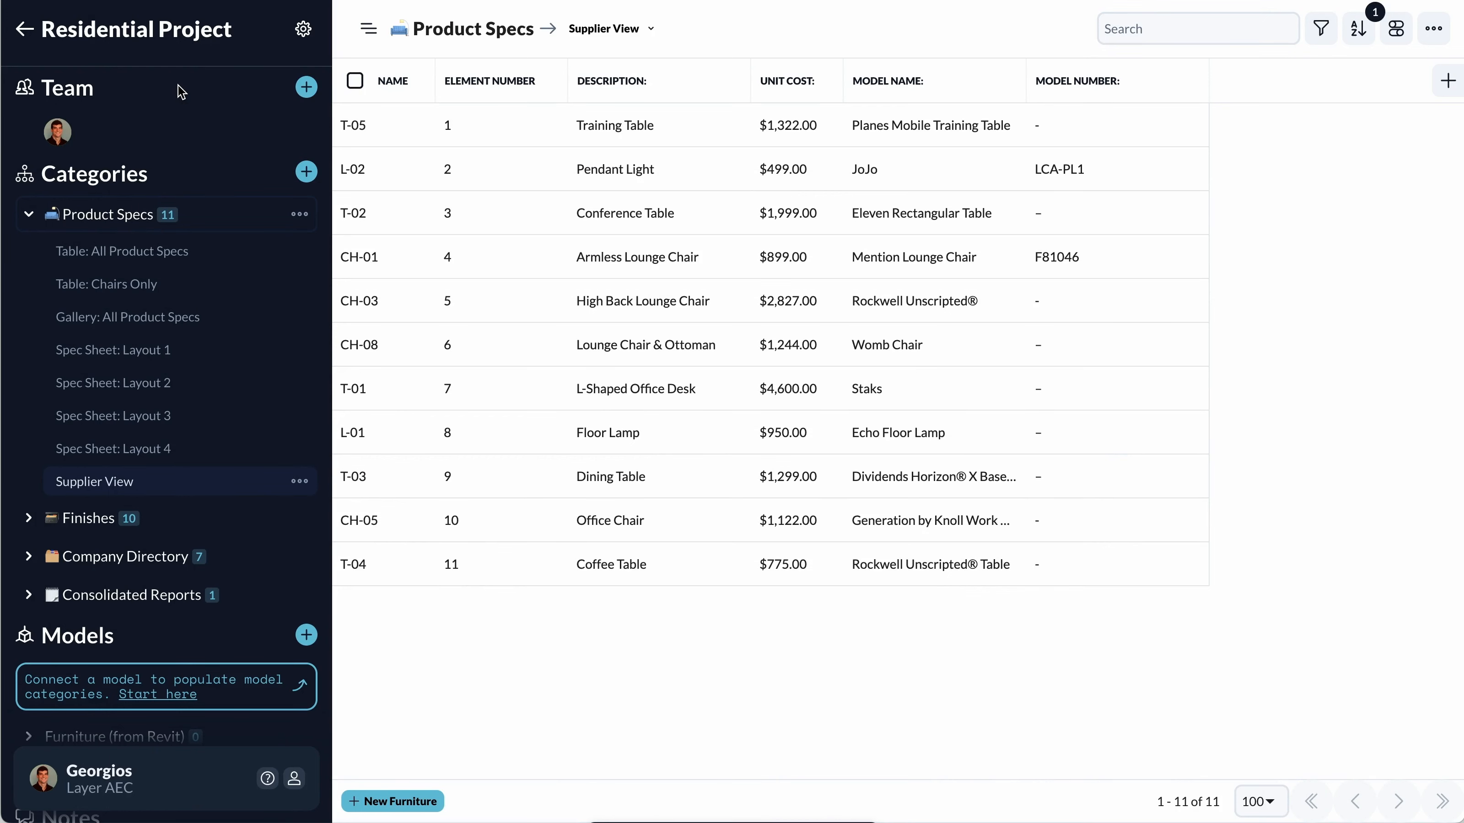
{"action": "left_click", "coordinate": [306, 172]}
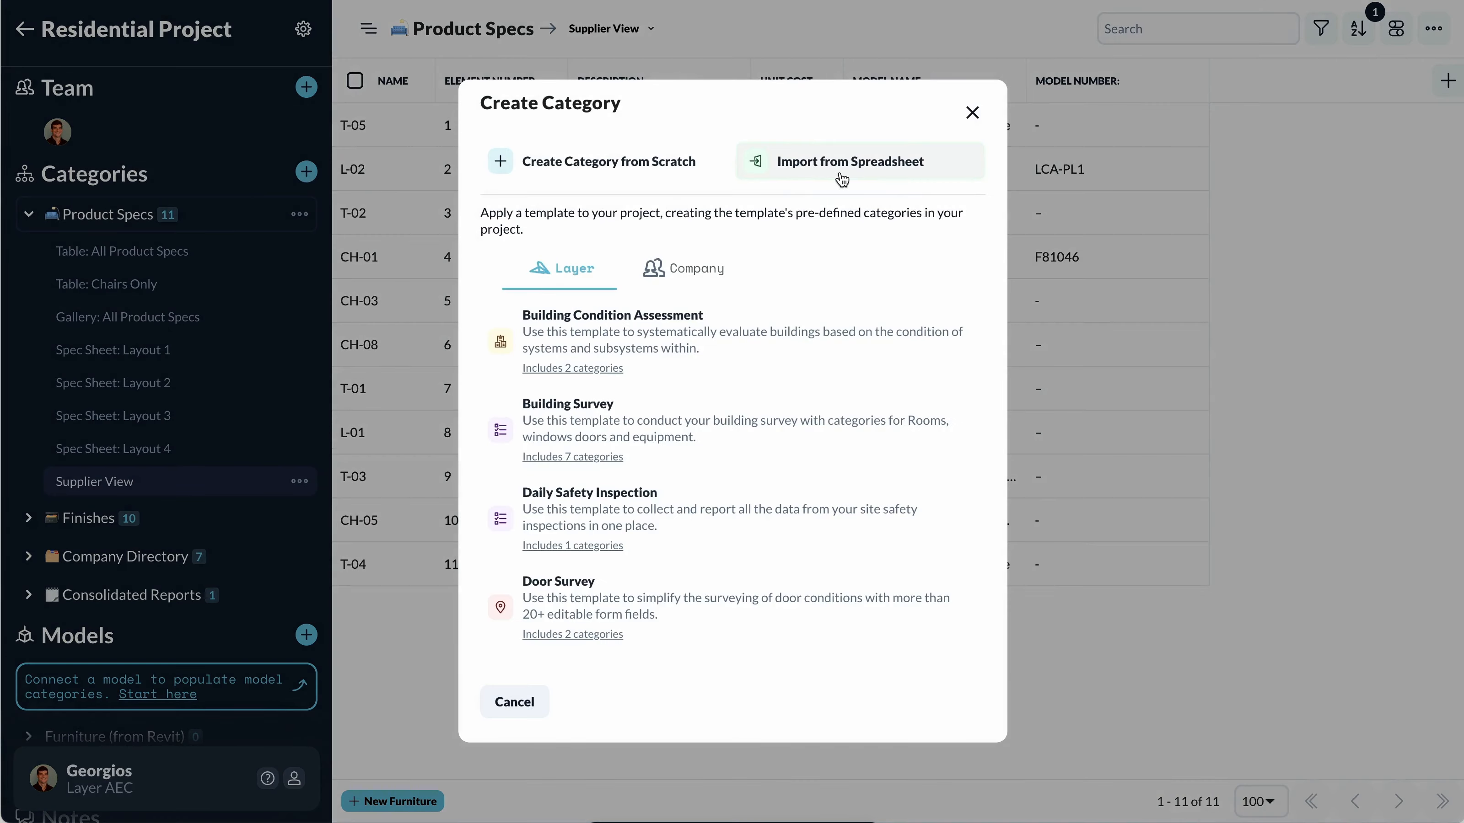
{"action": "left_click", "coordinate": [971, 115]}
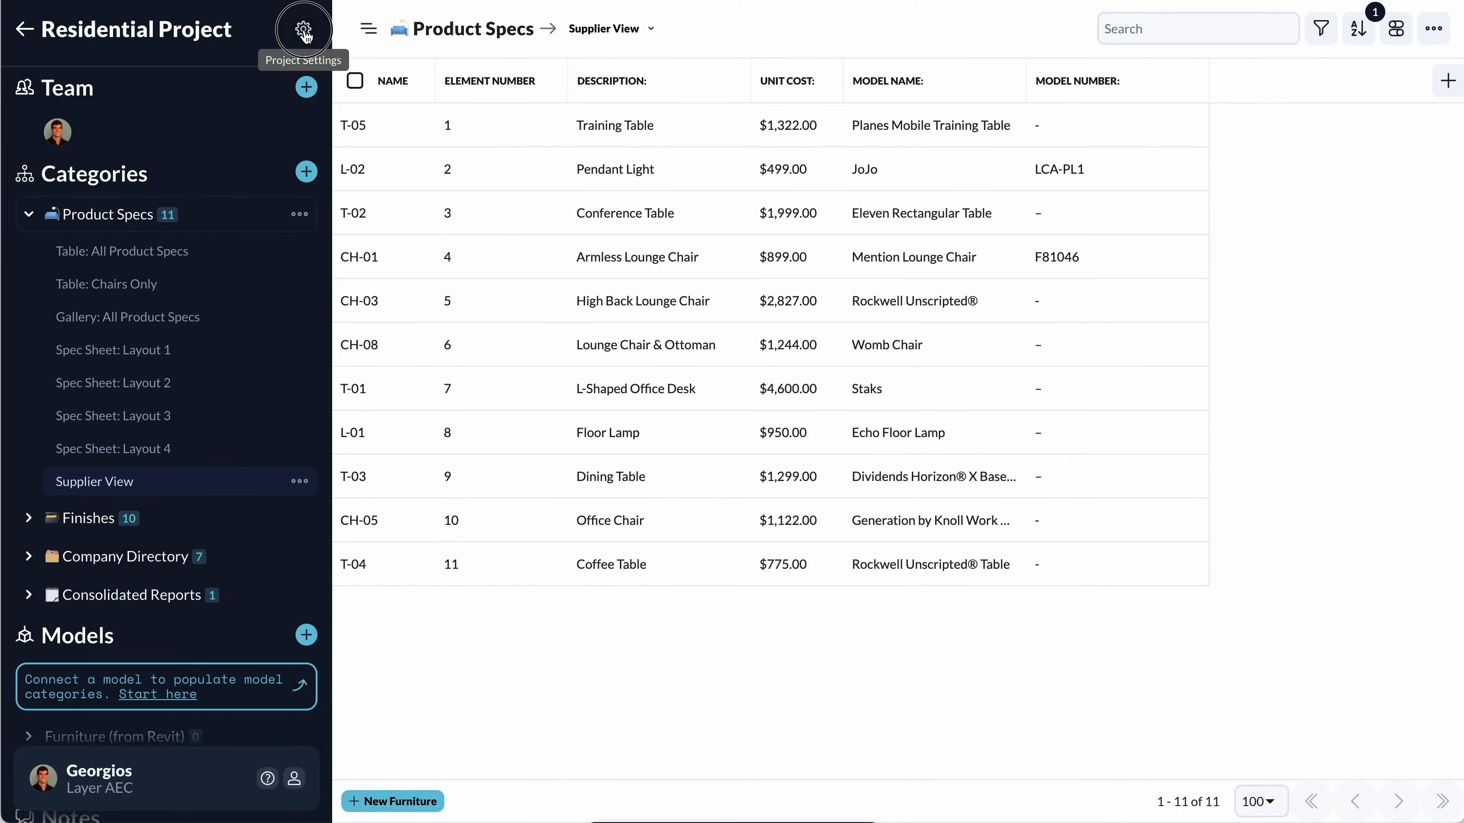
Step: Start an element import for the project and upload the Product Specs - Apr 14, 2024.xlsx file from Downloads
{"action": "left_click", "coordinate": [304, 31]}
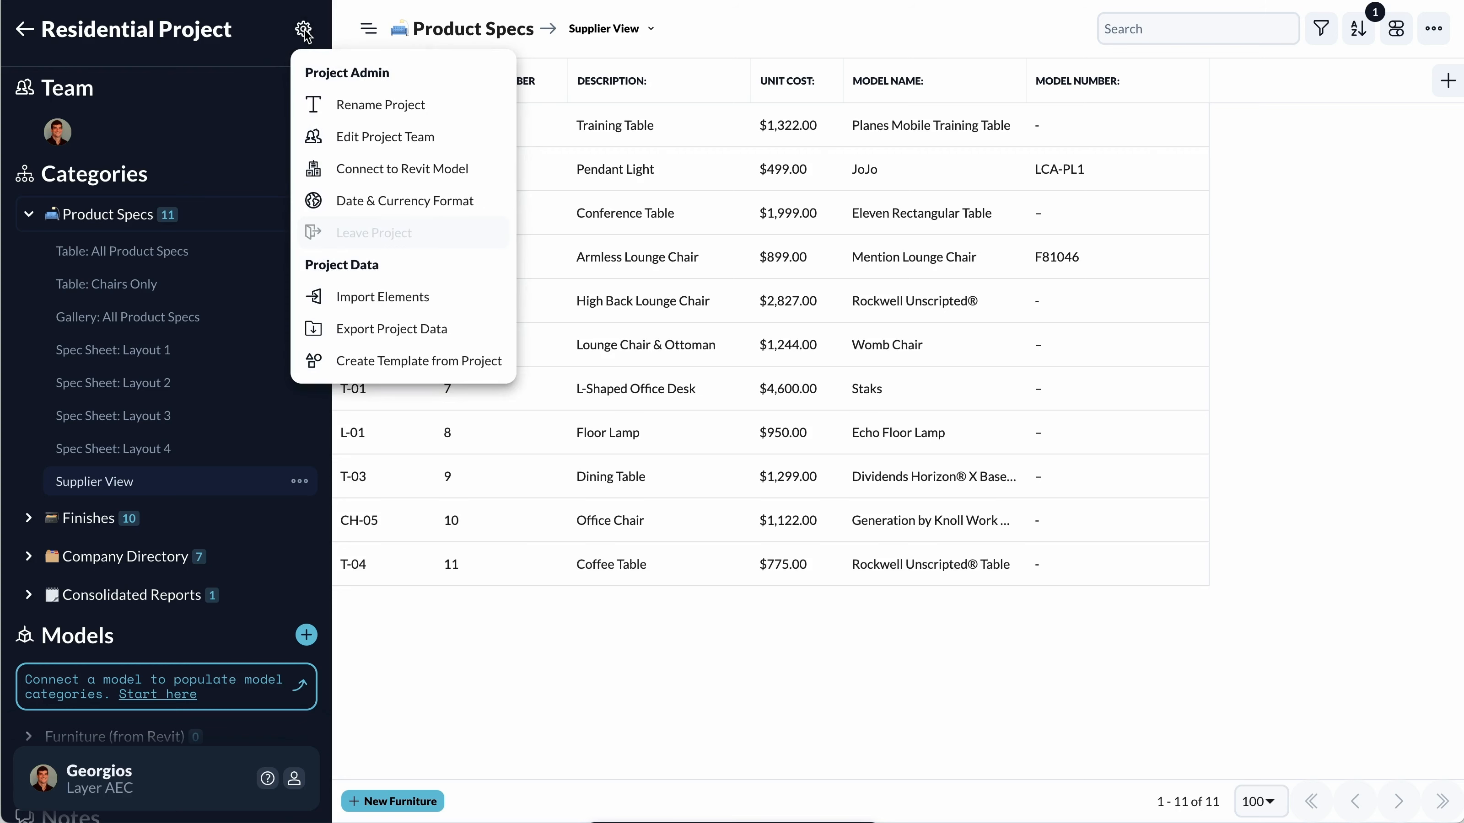
{"action": "left_click", "coordinate": [369, 300]}
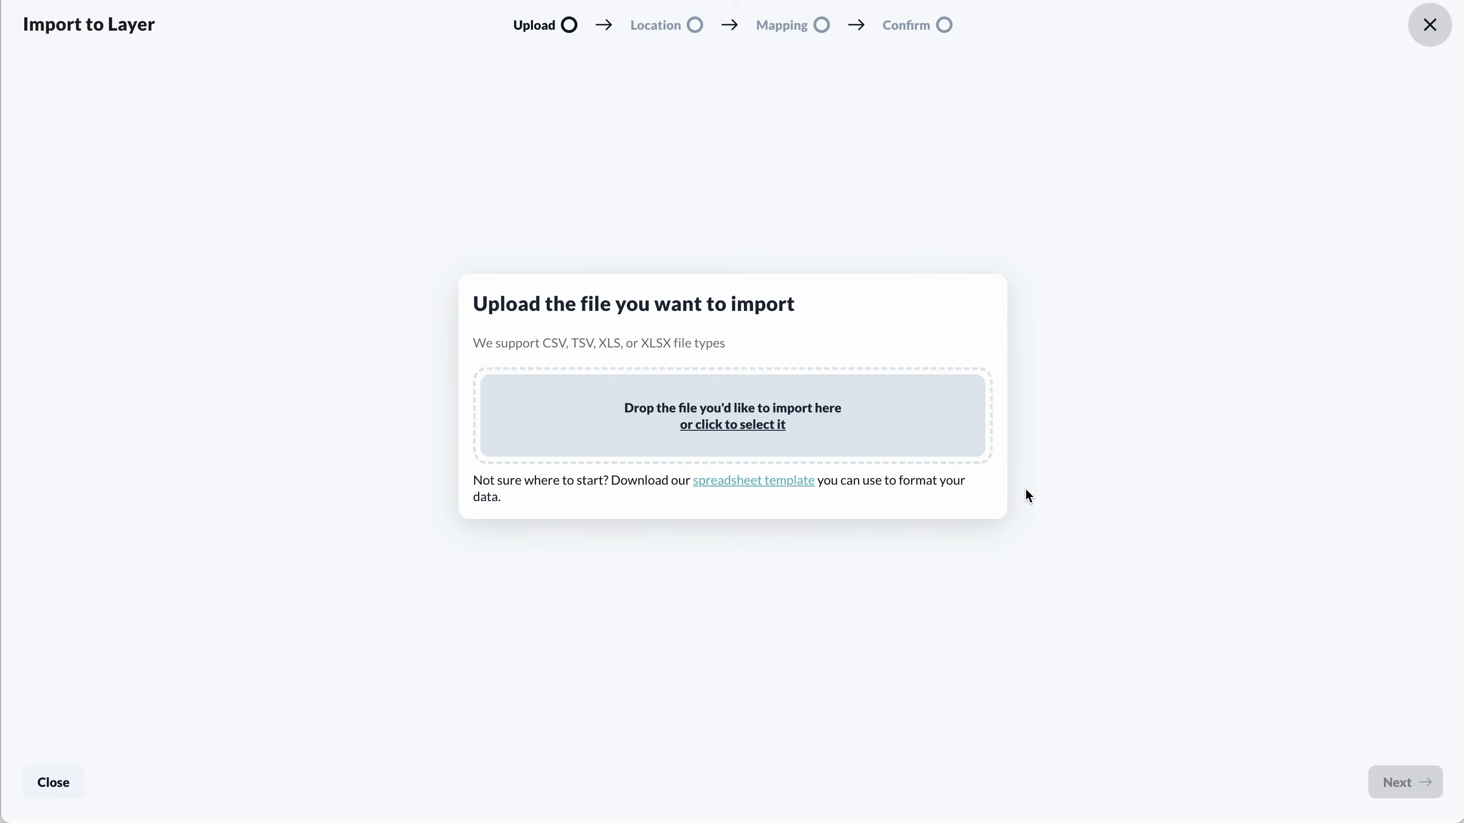
{"action": "left_click", "coordinate": [751, 427]}
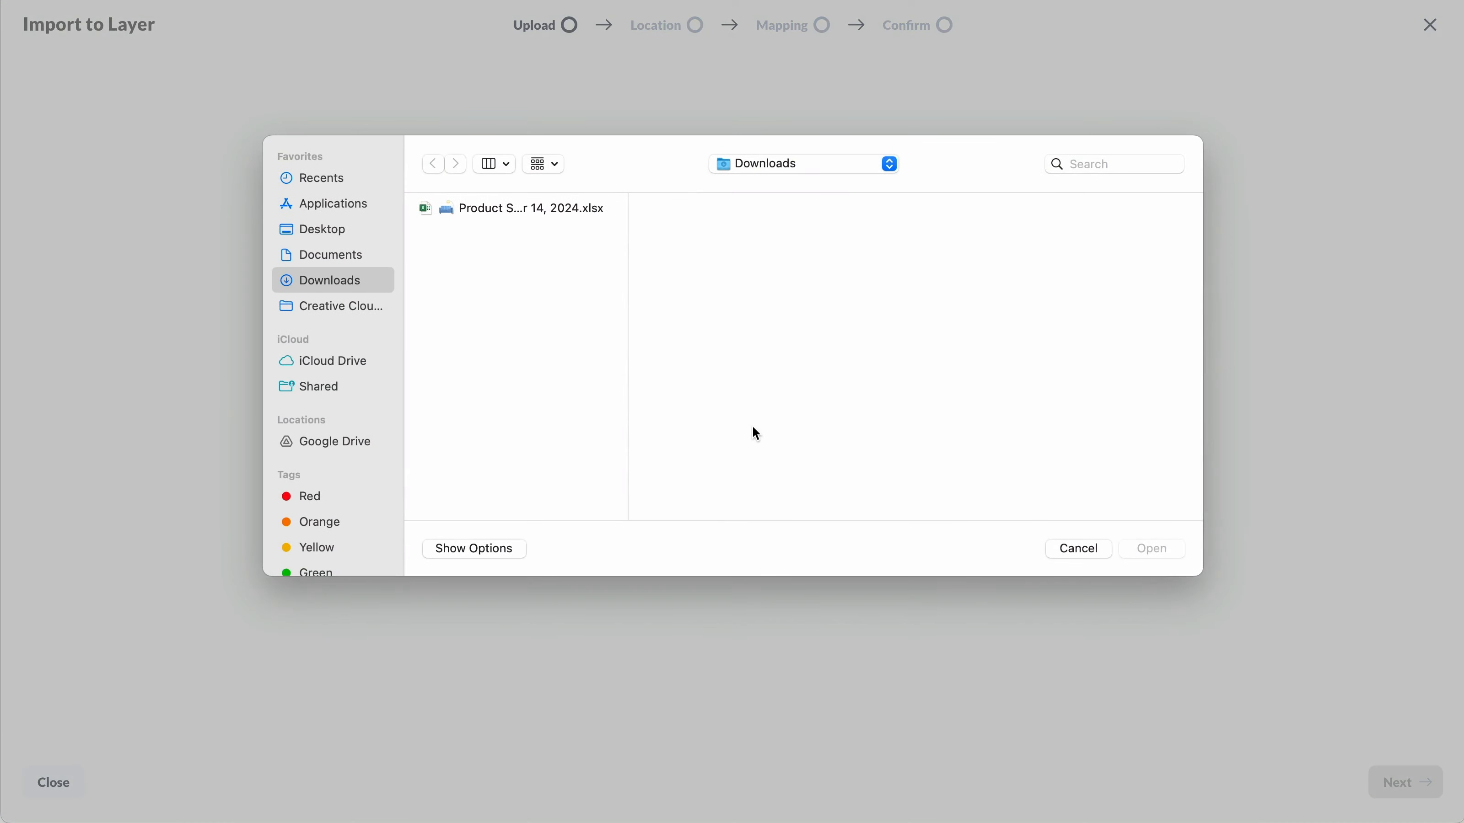
{"action": "left_click", "coordinate": [560, 217]}
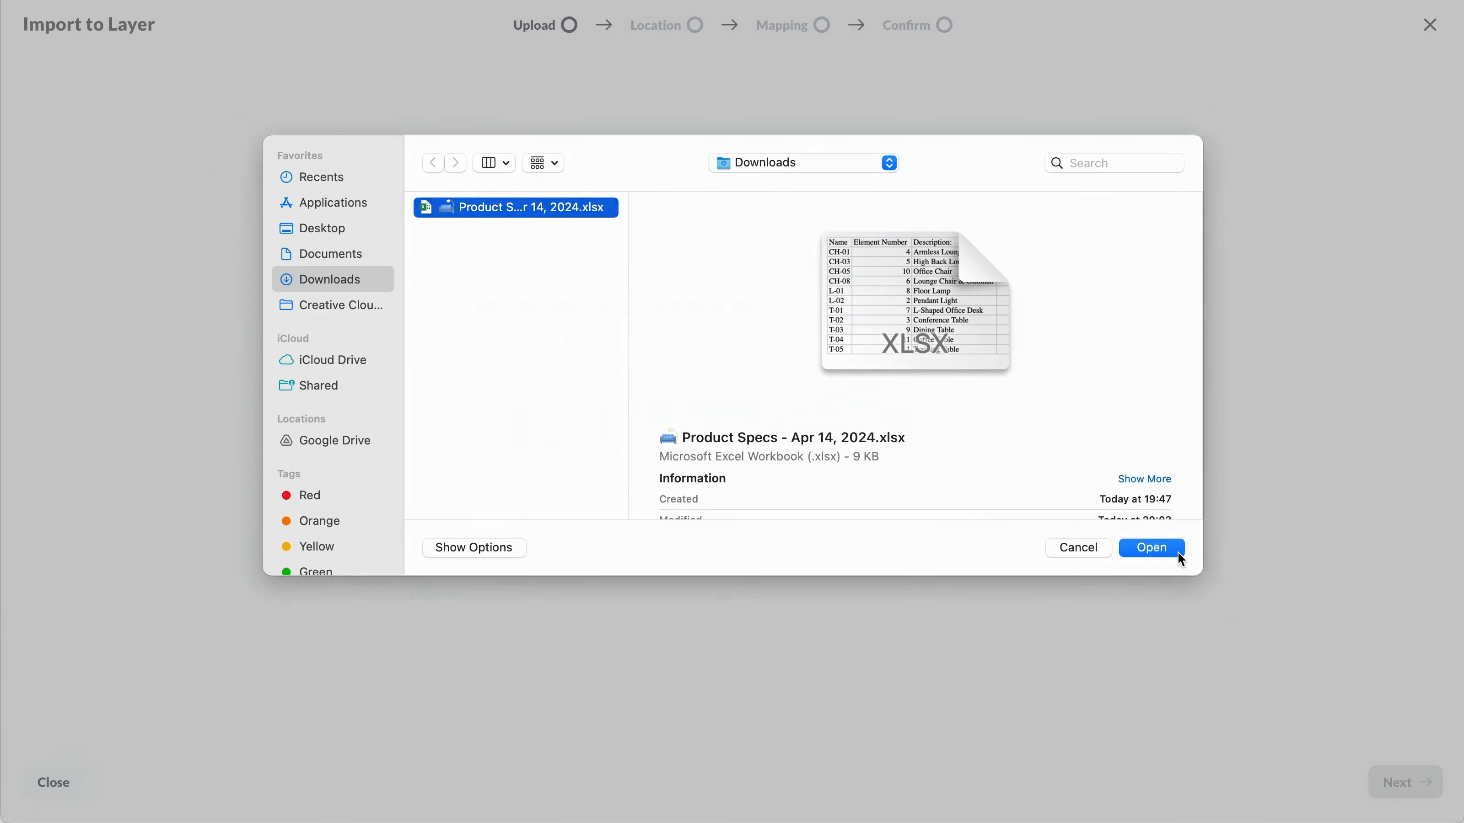
{"action": "left_click", "coordinate": [1177, 551]}
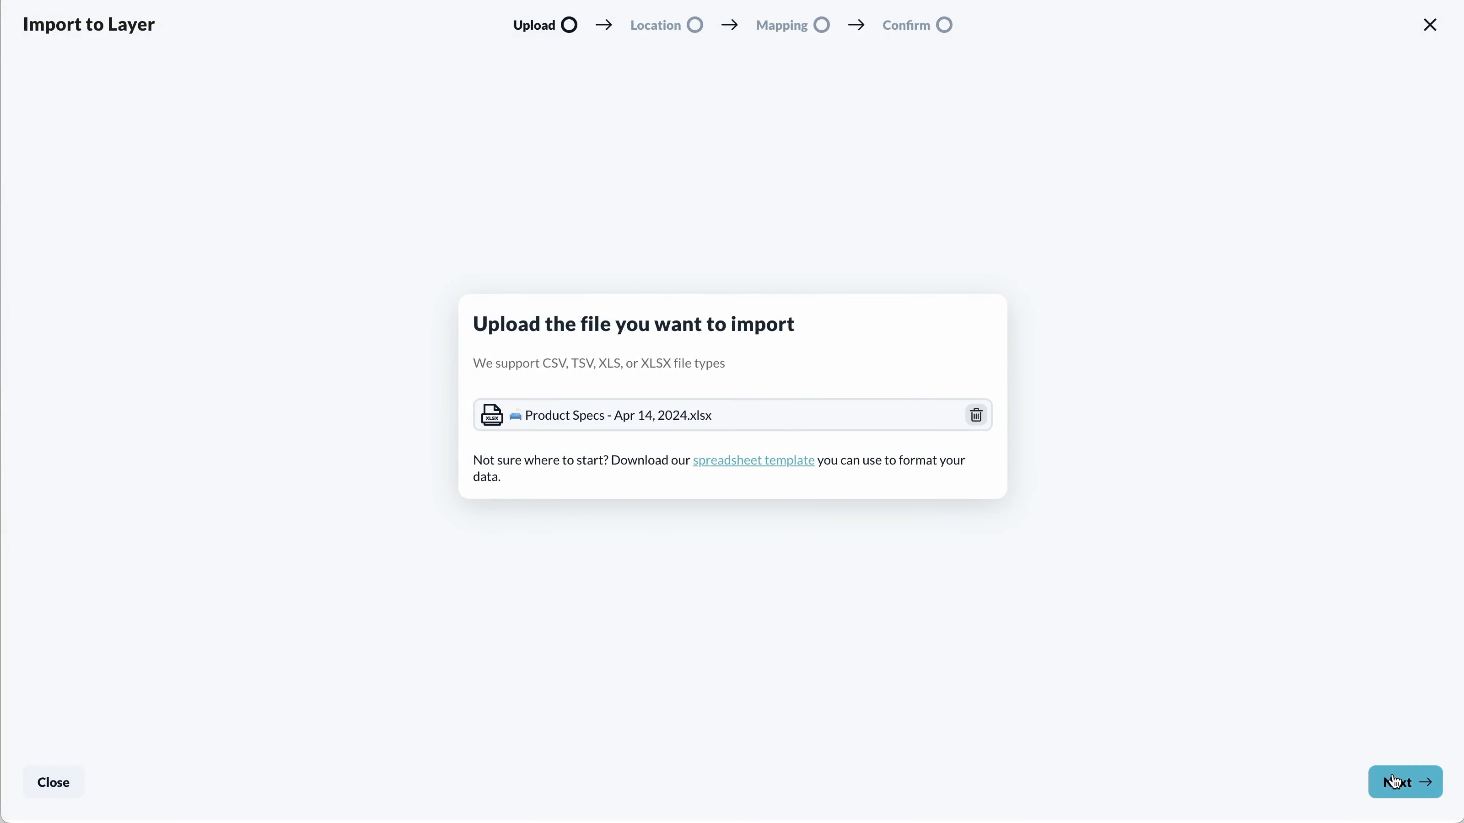
Step: Set the existing Product Specs category as the import destination for the Layer Report sheet and proceed to field mapping
{"action": "left_click", "coordinate": [1394, 781]}
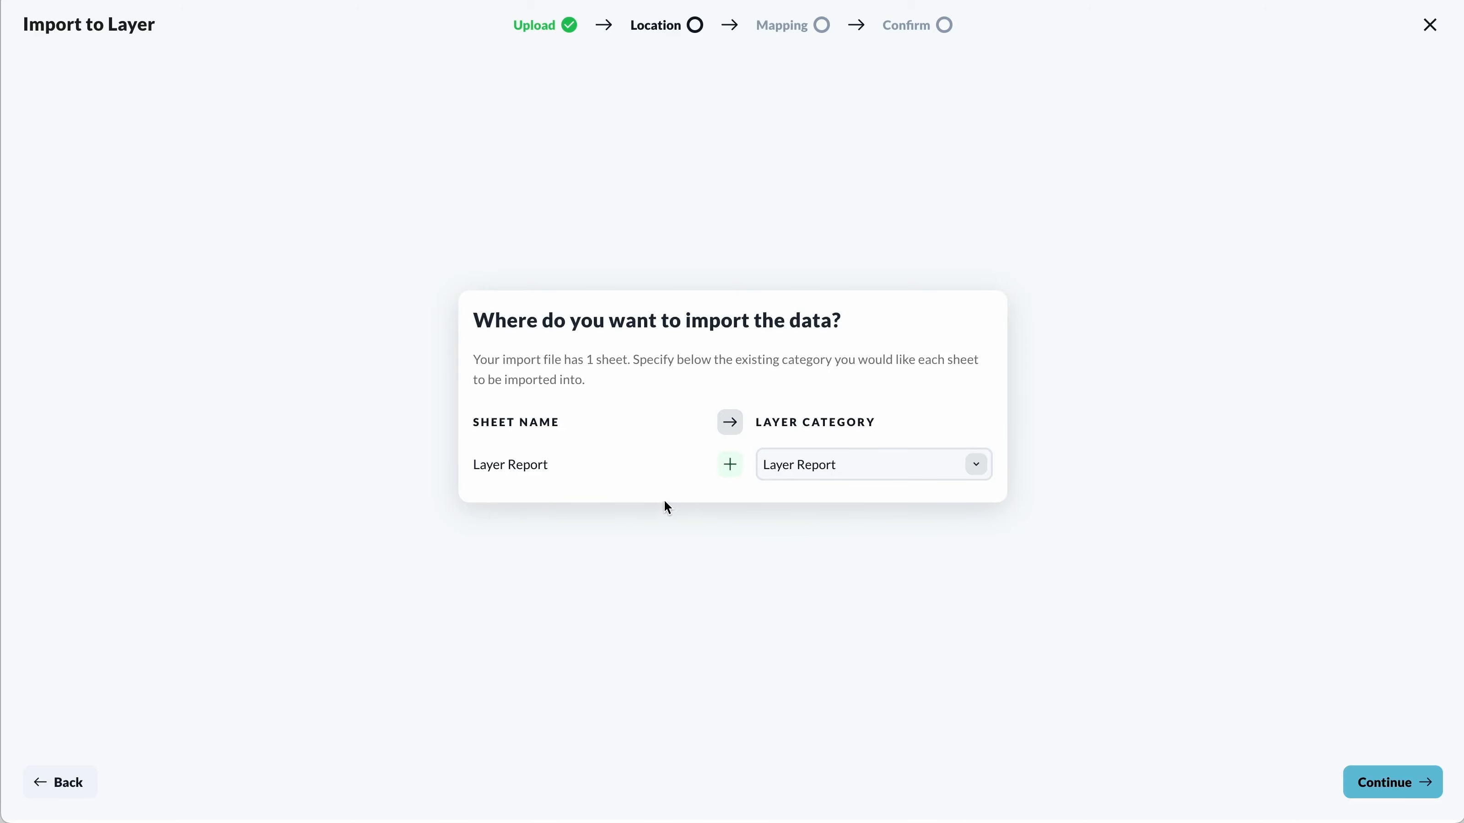
{"action": "left_click", "coordinate": [974, 465]}
{"action": "left_click", "coordinate": [885, 610]}
{"action": "left_click", "coordinate": [1384, 784]}
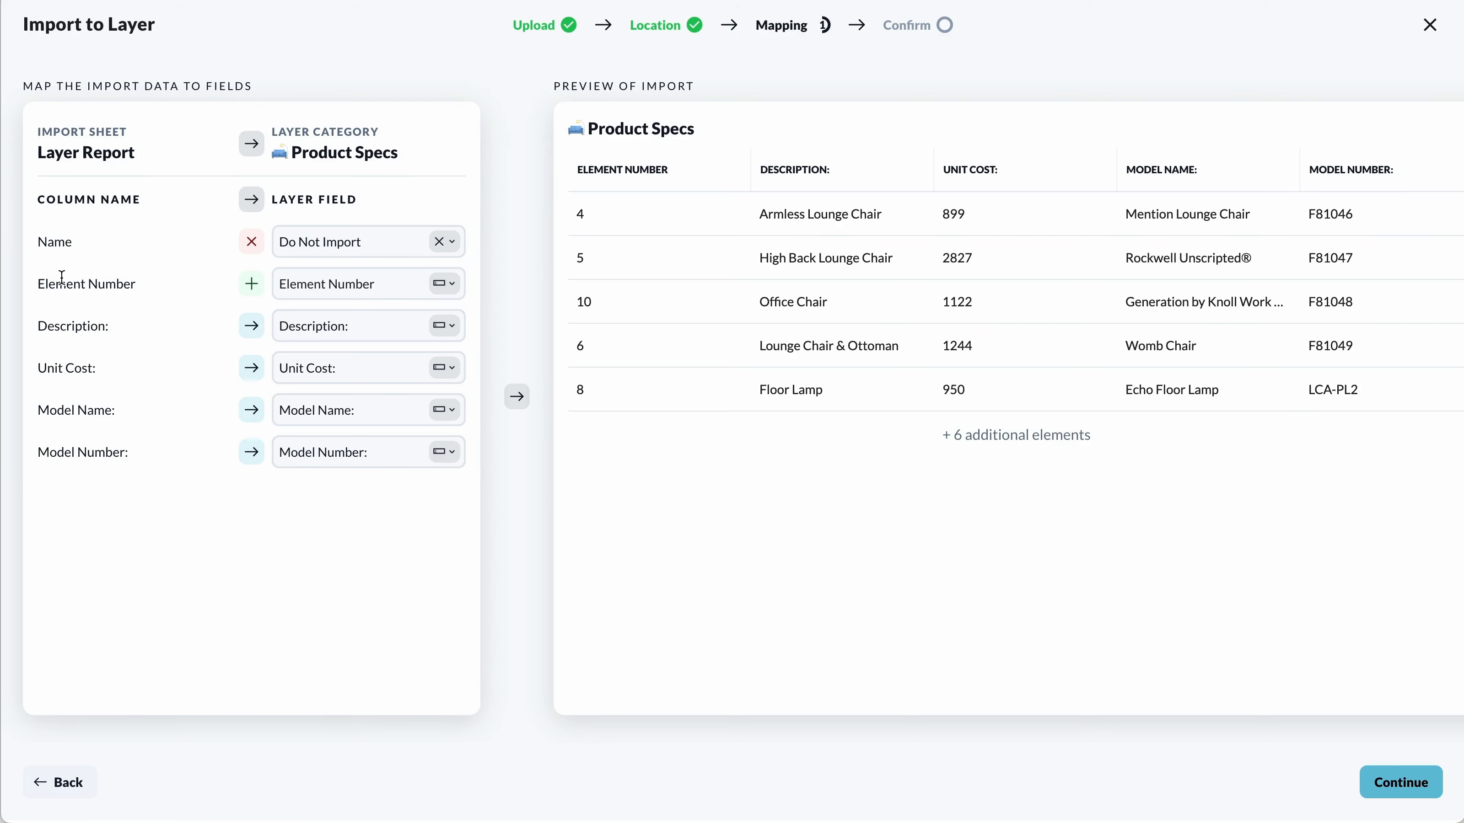
Step: Map the Element Number column as the identifier that matches rows to each element's unique element number
{"action": "left_click", "coordinate": [444, 285]}
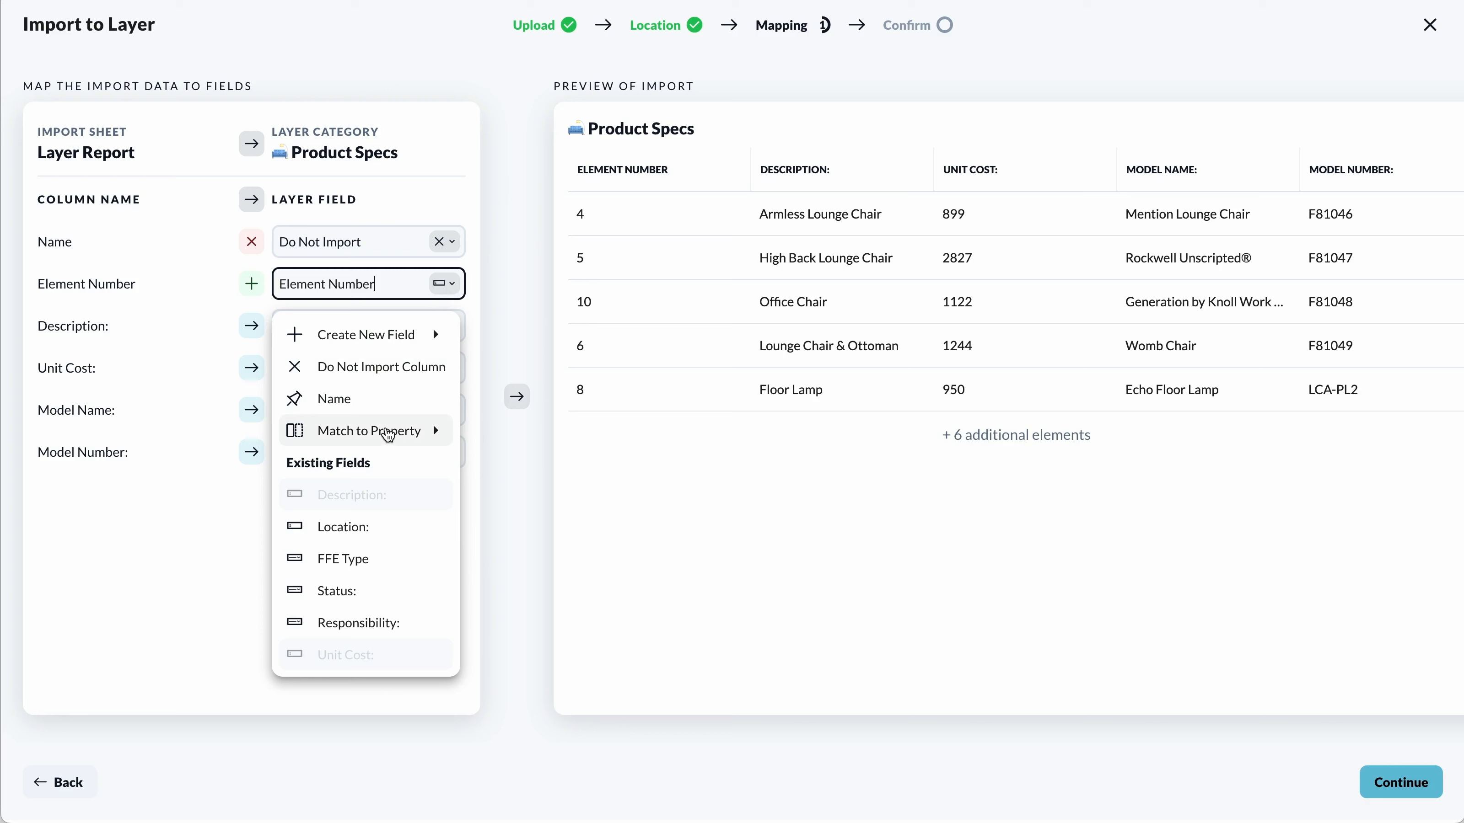
{"action": "left_click", "coordinate": [364, 441]}
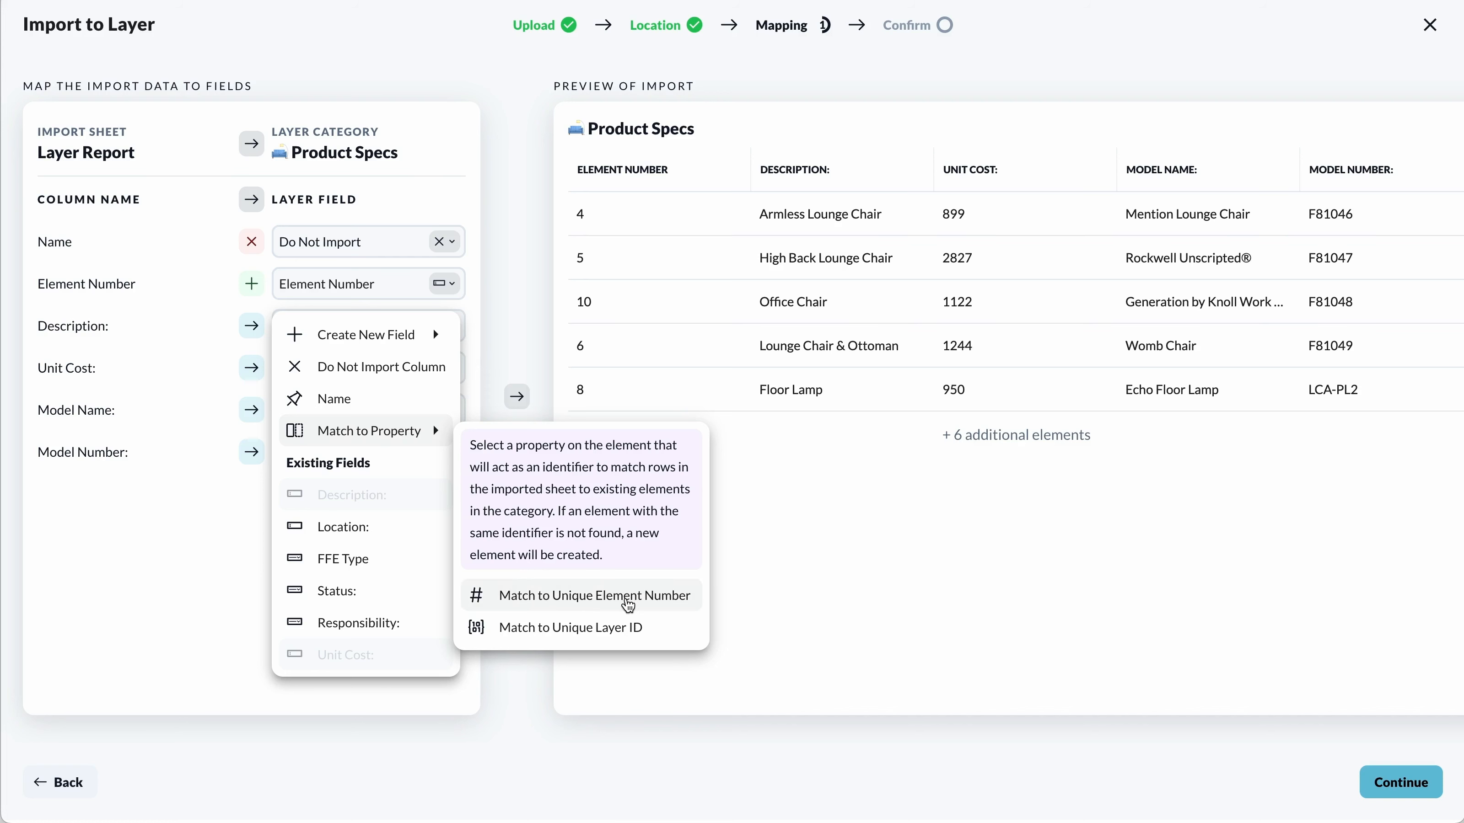
{"action": "left_click", "coordinate": [613, 597]}
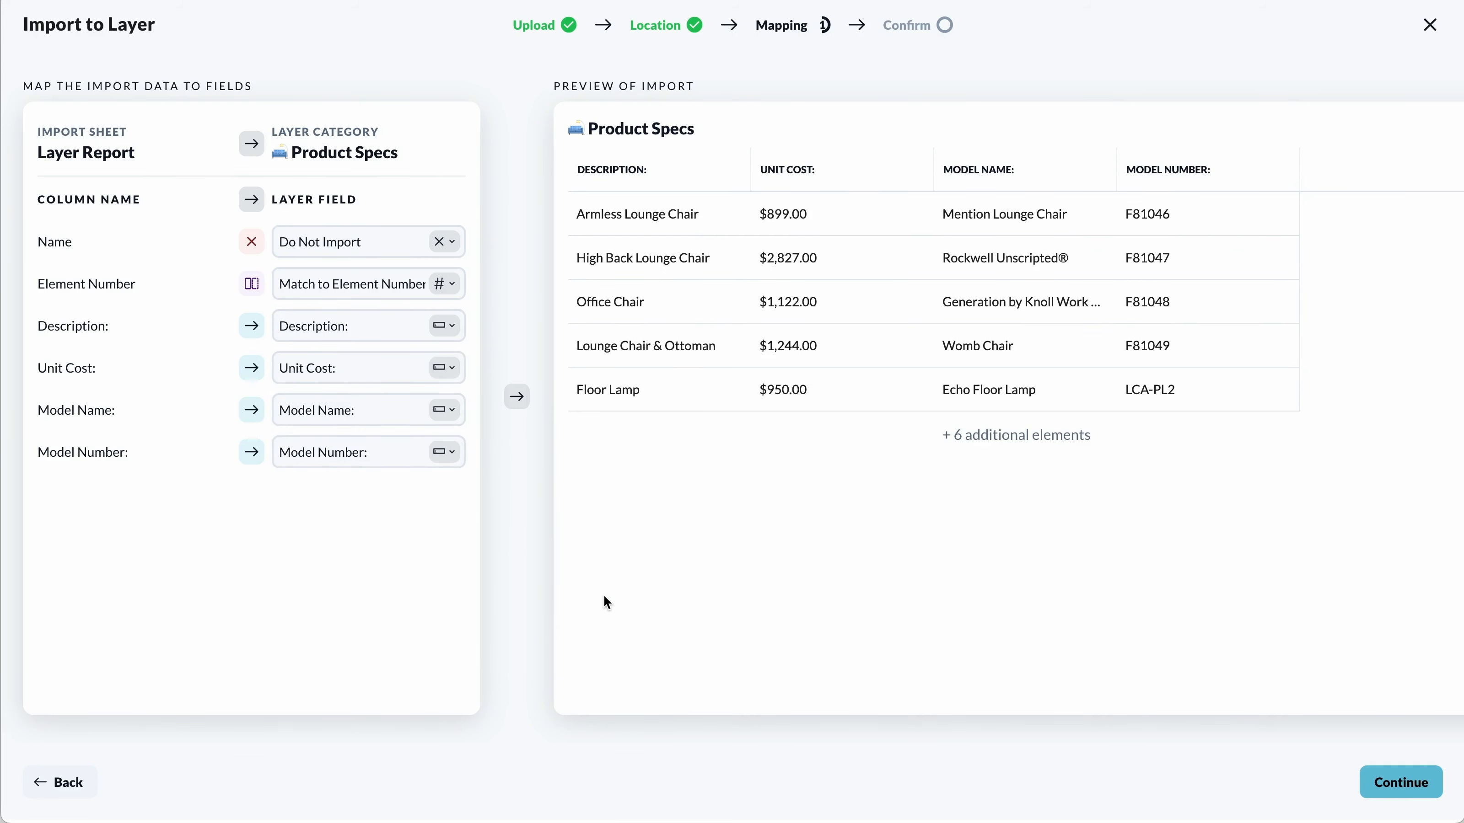
Step: Accept the mapping, run the element import, and open the Product Specs Supplier View to check the model numbers
{"action": "left_click", "coordinate": [1376, 785]}
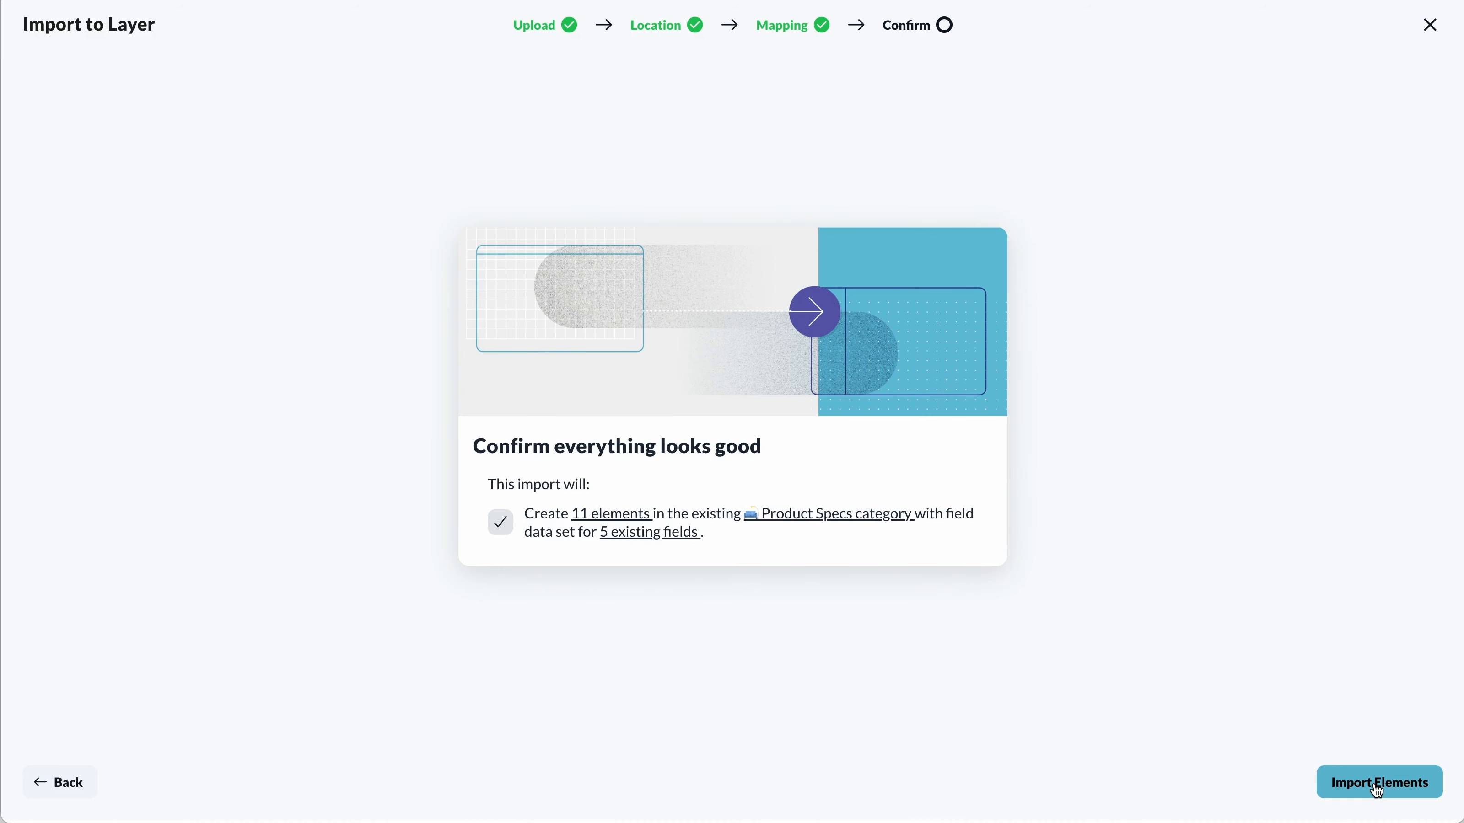
{"action": "left_click", "coordinate": [1377, 790]}
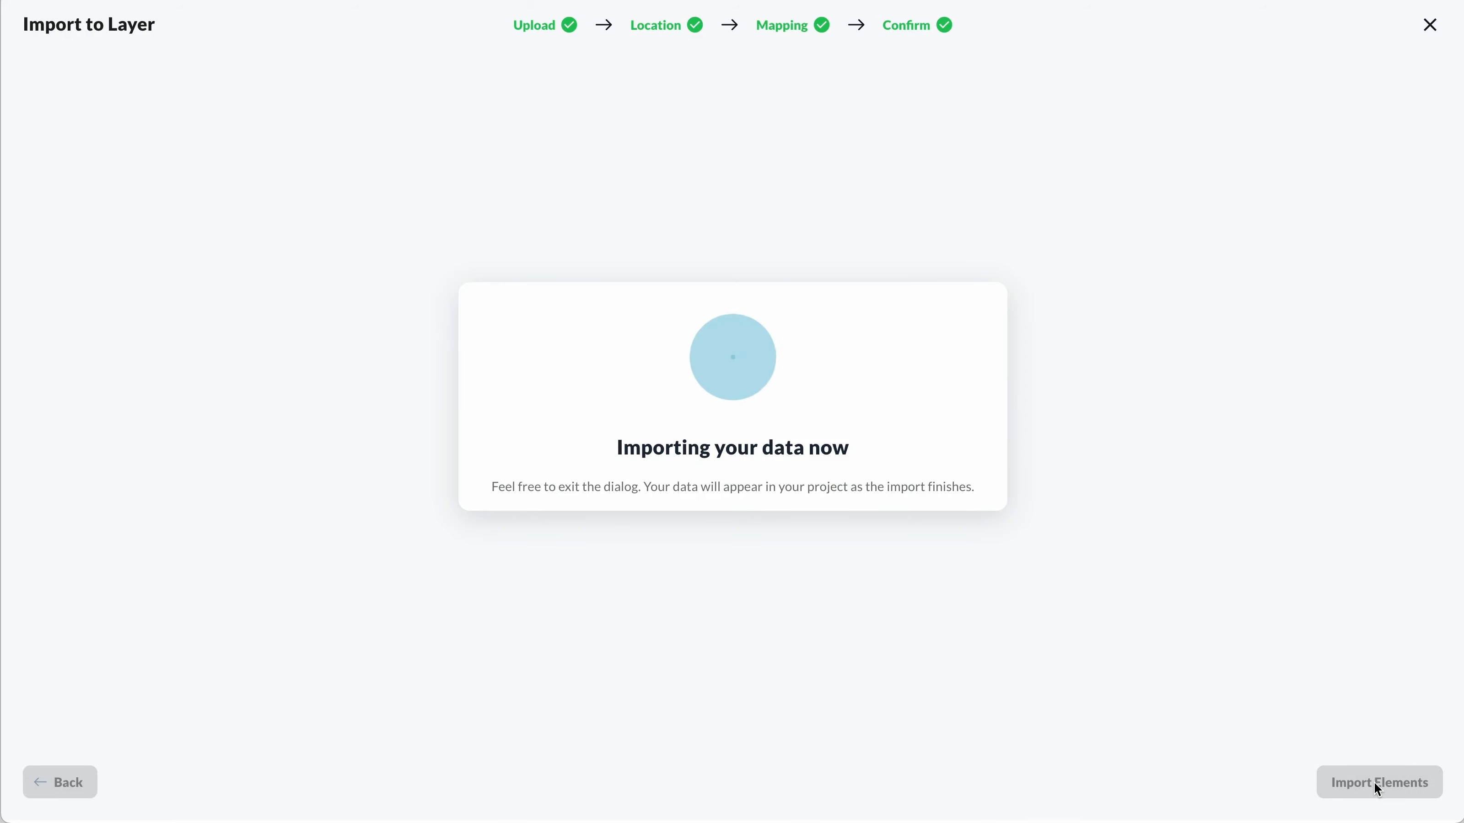
{"action": "left_click", "coordinate": [1392, 783]}
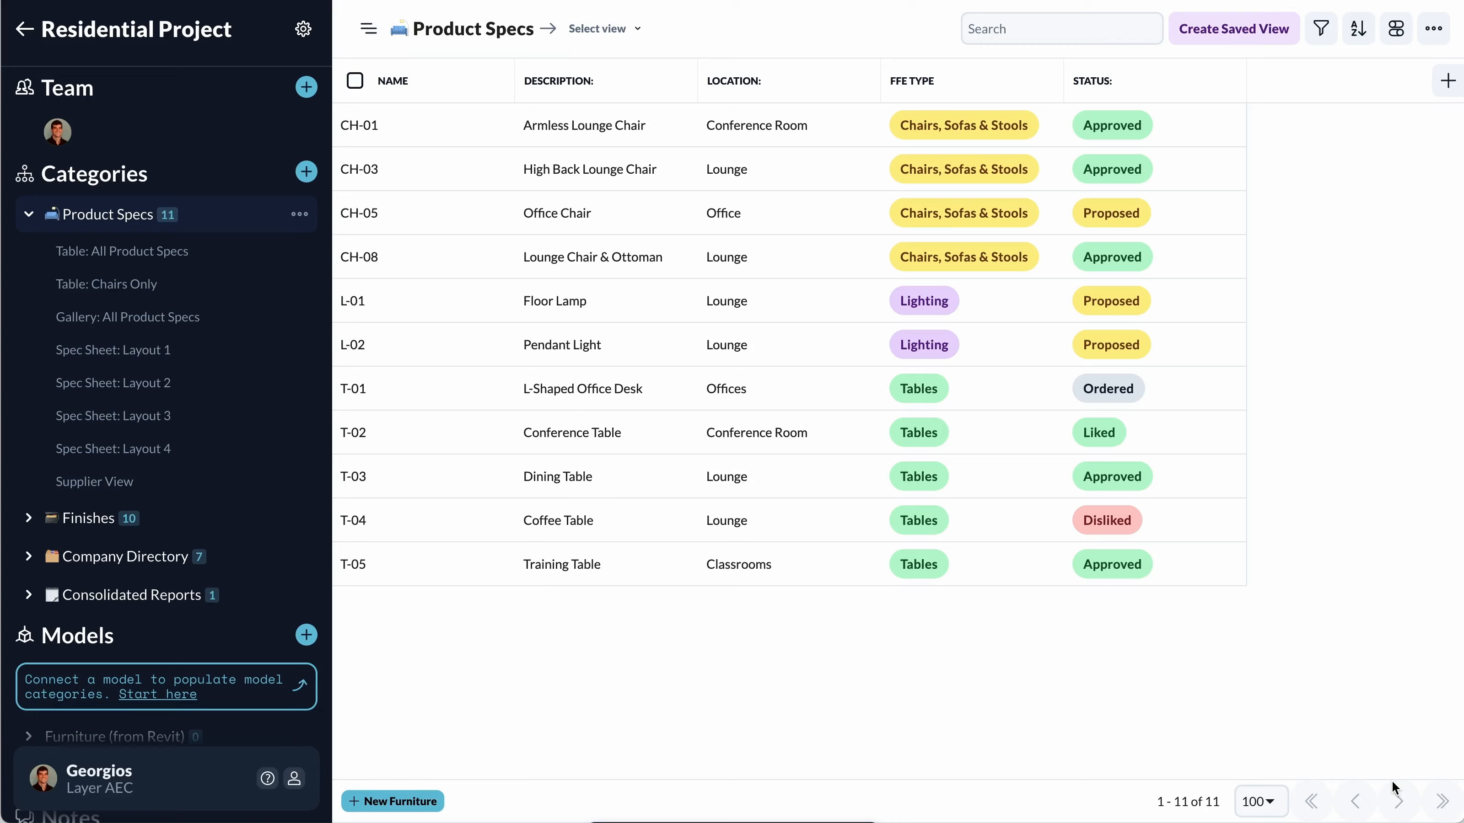
{"action": "left_click", "coordinate": [145, 482]}
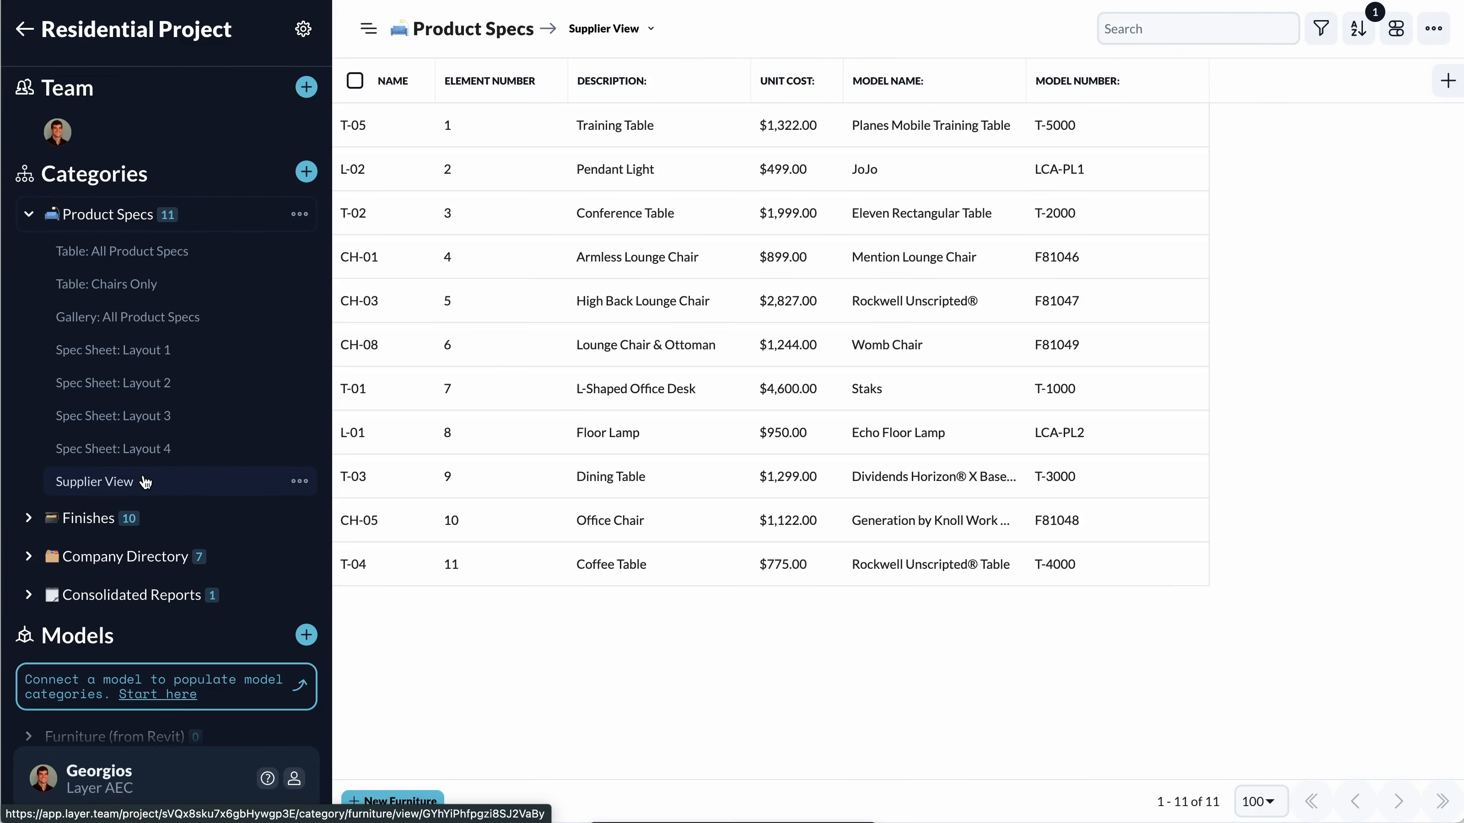